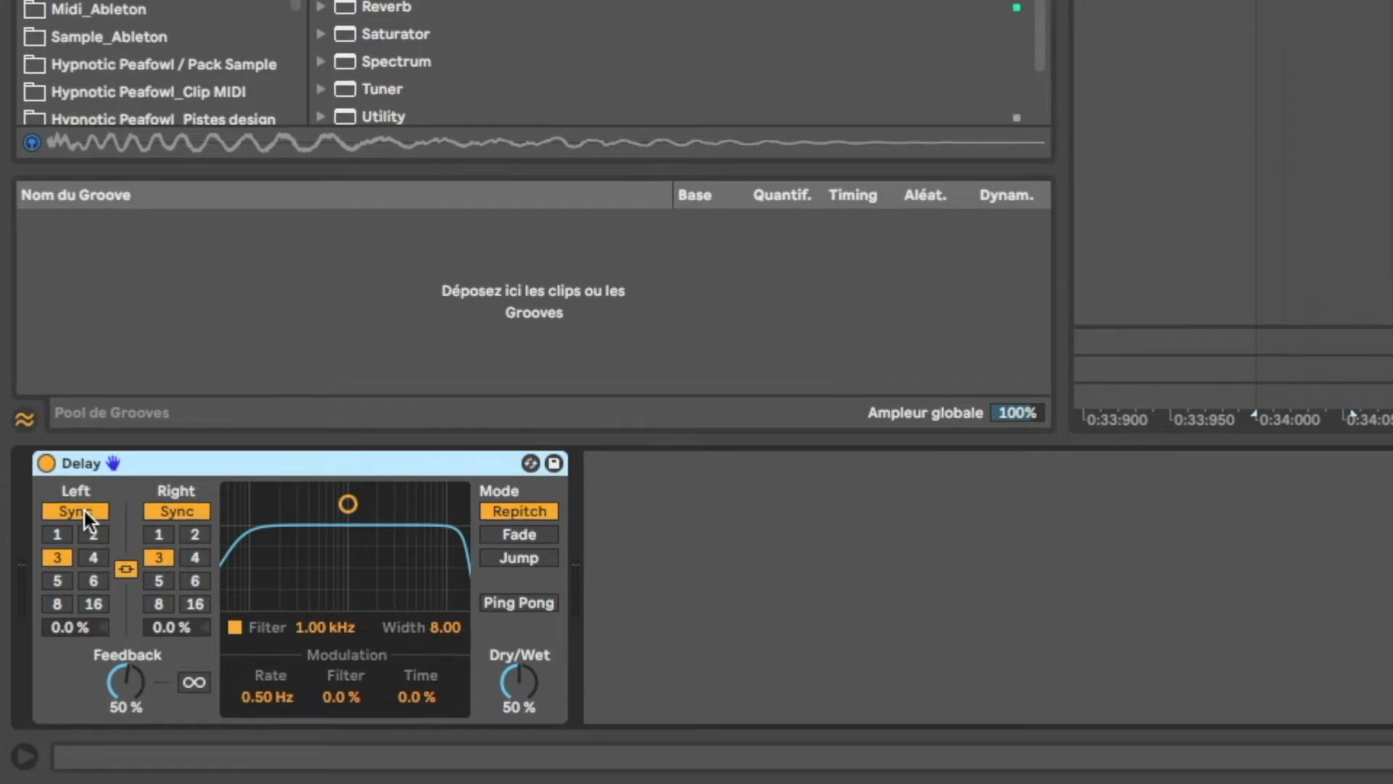
# Step: Try several band positions for the delay's filter, ending at about 1.25 kHz with a width of 2.36
pyautogui.moveTo(340, 535); pyautogui.dragTo(383, 600)
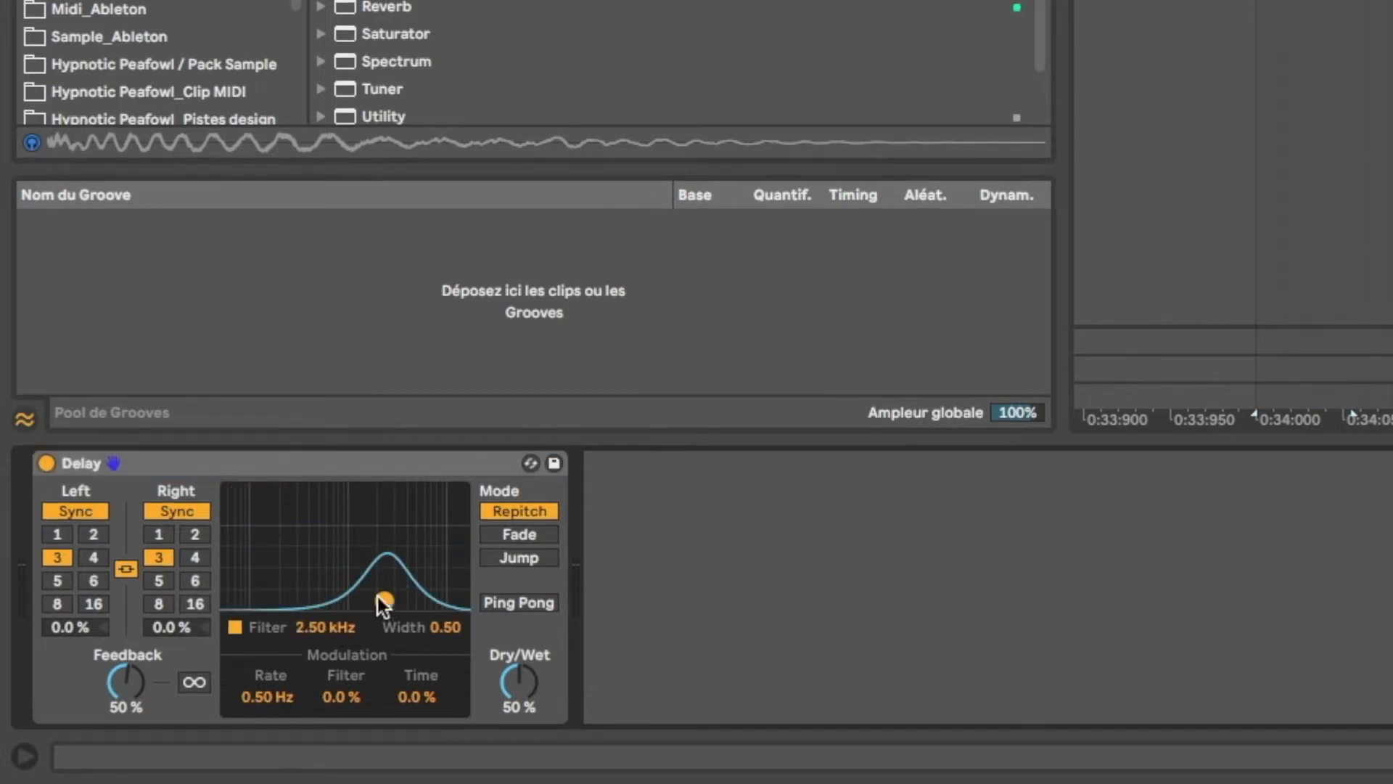
pyautogui.moveTo(385, 601); pyautogui.dragTo(360, 532)
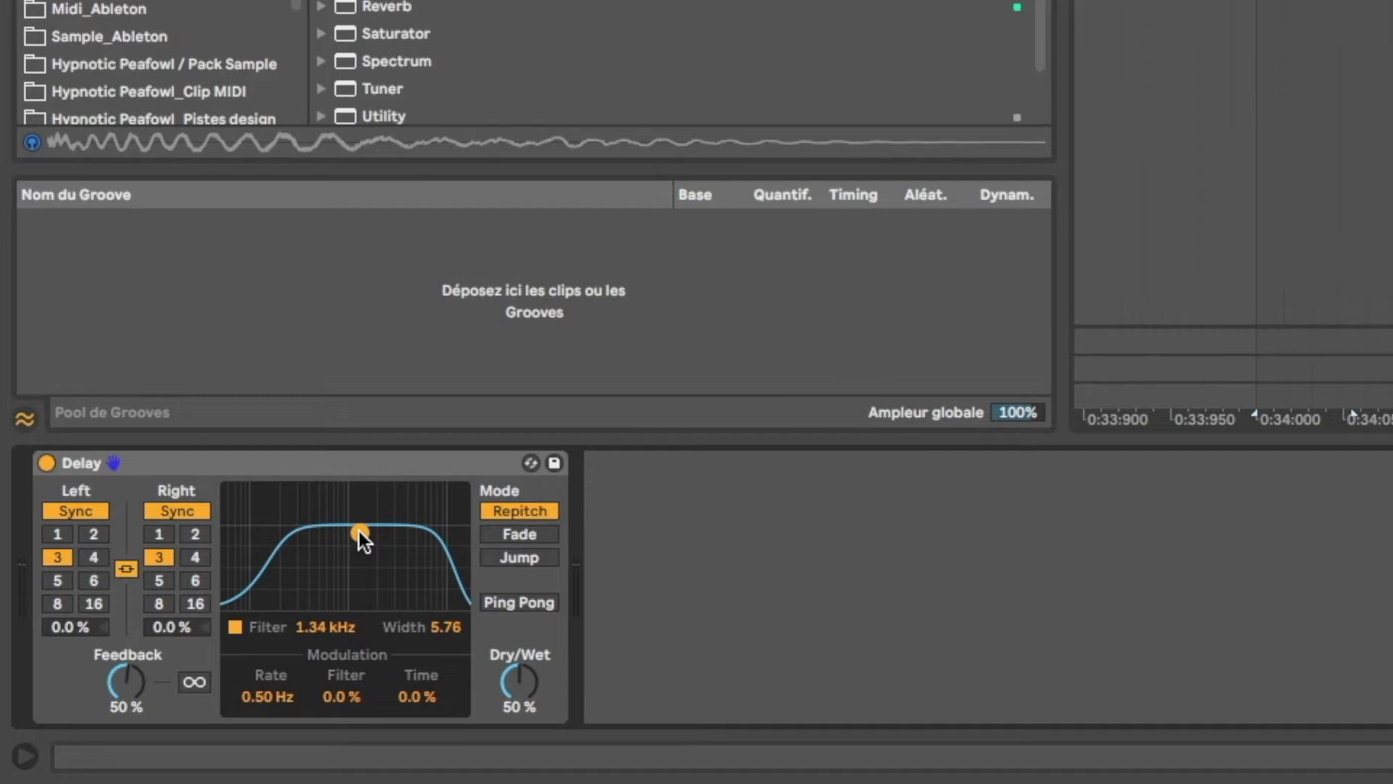
pyautogui.moveTo(361, 533); pyautogui.dragTo(360, 590)
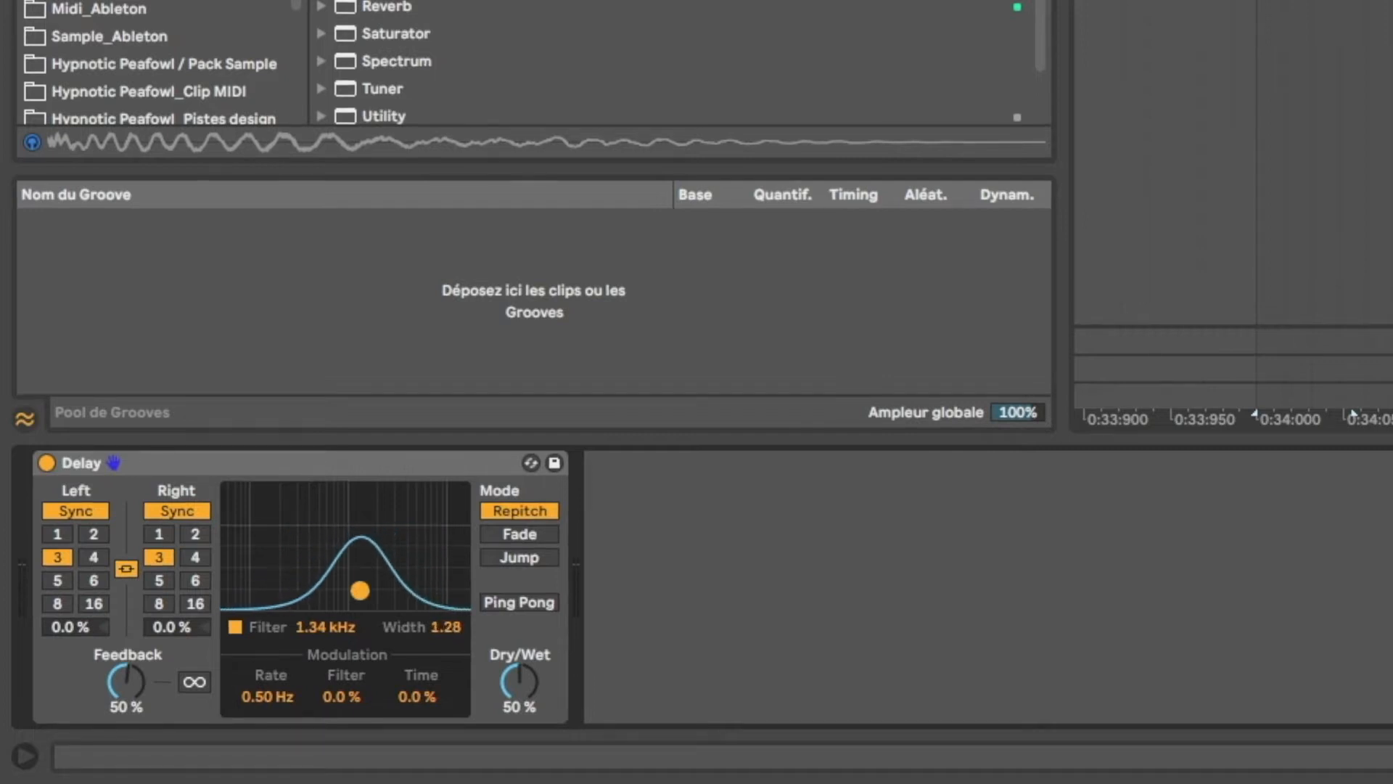
pyautogui.moveTo(433, 628); pyautogui.dragTo(447, 629)
pyautogui.moveTo(316, 625)
pyautogui.mouseDown()
pyautogui.moveTo(317, 613)
pyautogui.moveTo(317, 646)
pyautogui.moveTo(316, 604)
pyautogui.mouseUp()
# Step: Toggle the delay's filter off and on to compare the sound, leaving it off
pyautogui.click(235, 626)
pyautogui.click(235, 626)
pyautogui.click(236, 626)
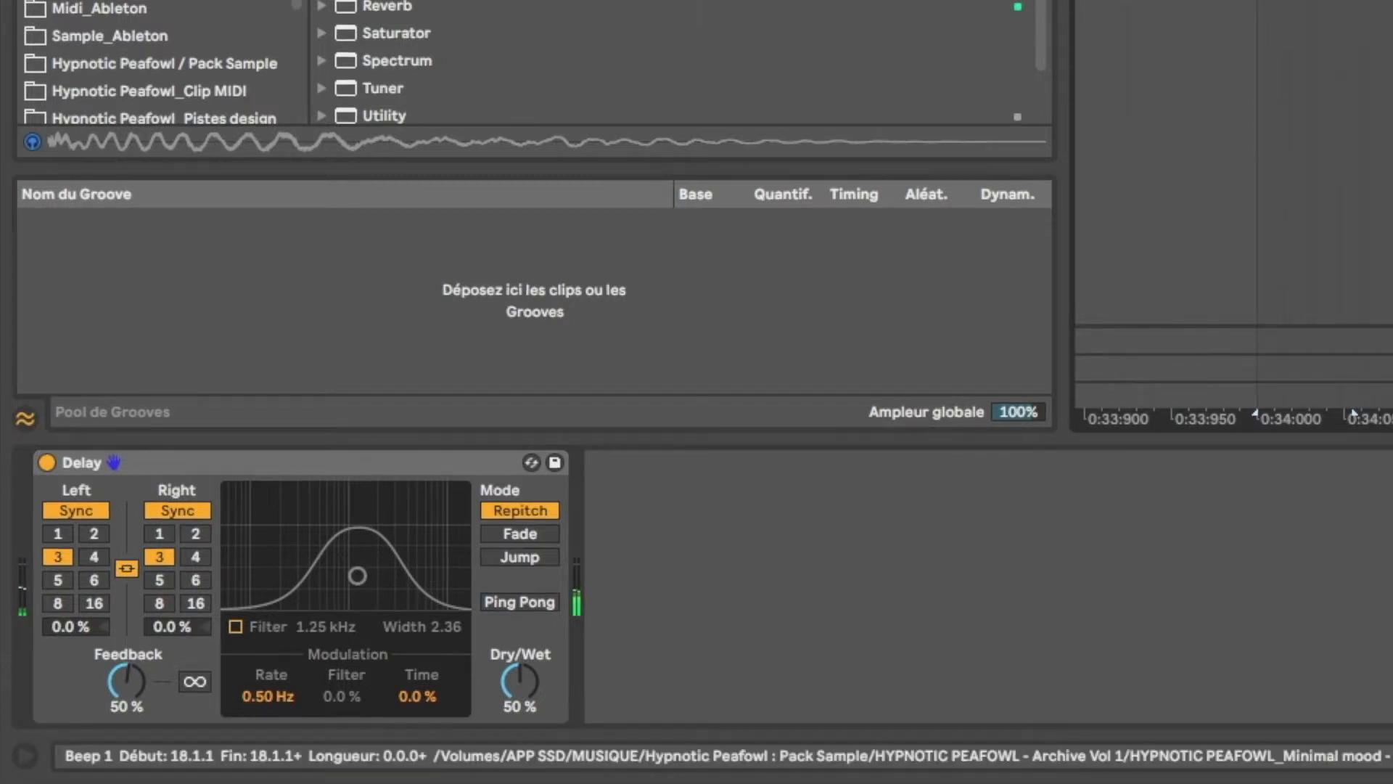
# Step: Turn the delay's filter on and set it to about 2.59 kHz with a width of 4.30
pyautogui.click(237, 627)
pyautogui.click(357, 575)
pyautogui.moveTo(357, 576); pyautogui.dragTo(385, 547)
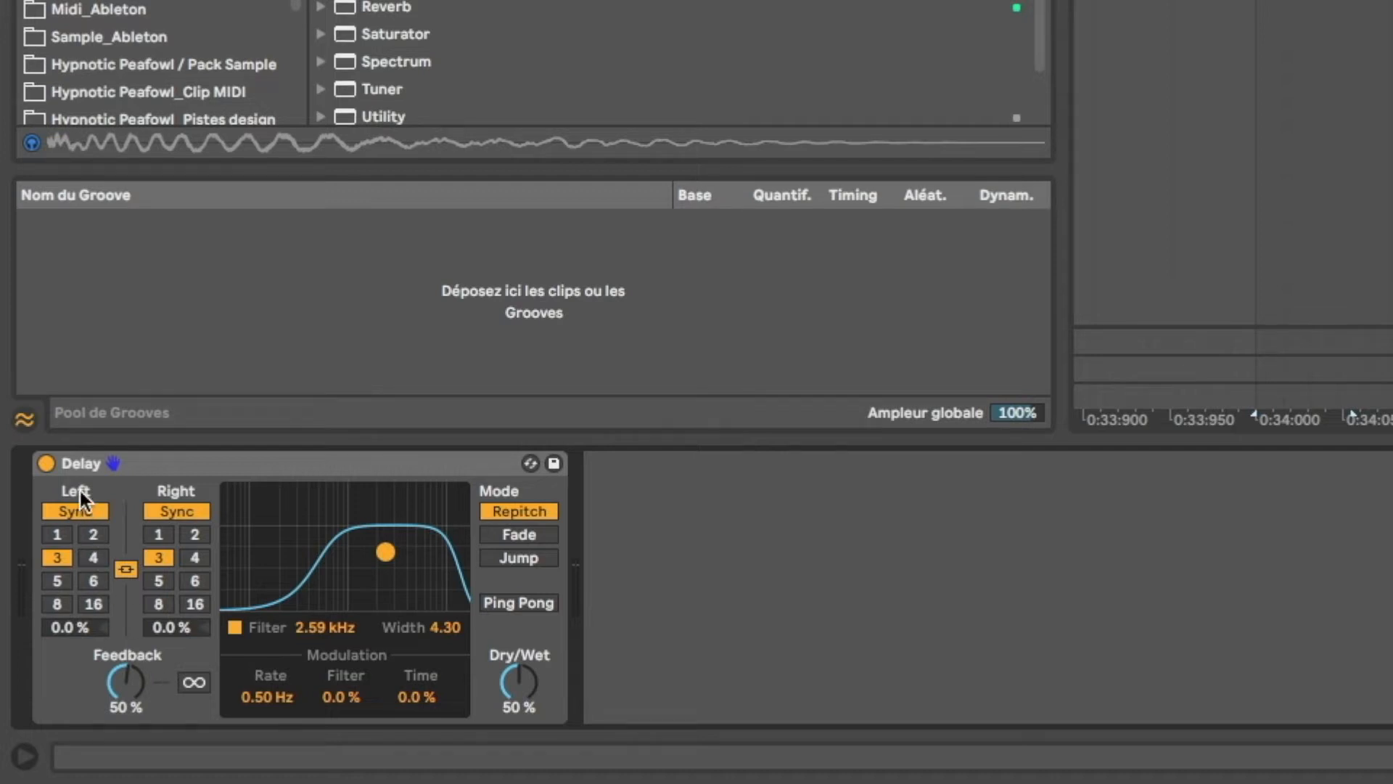
# Step: Keep both channels in Sync and try linked delay times 1, 6, 2 and 3, ending on 4
pyautogui.click(73, 510)
pyautogui.click(181, 512)
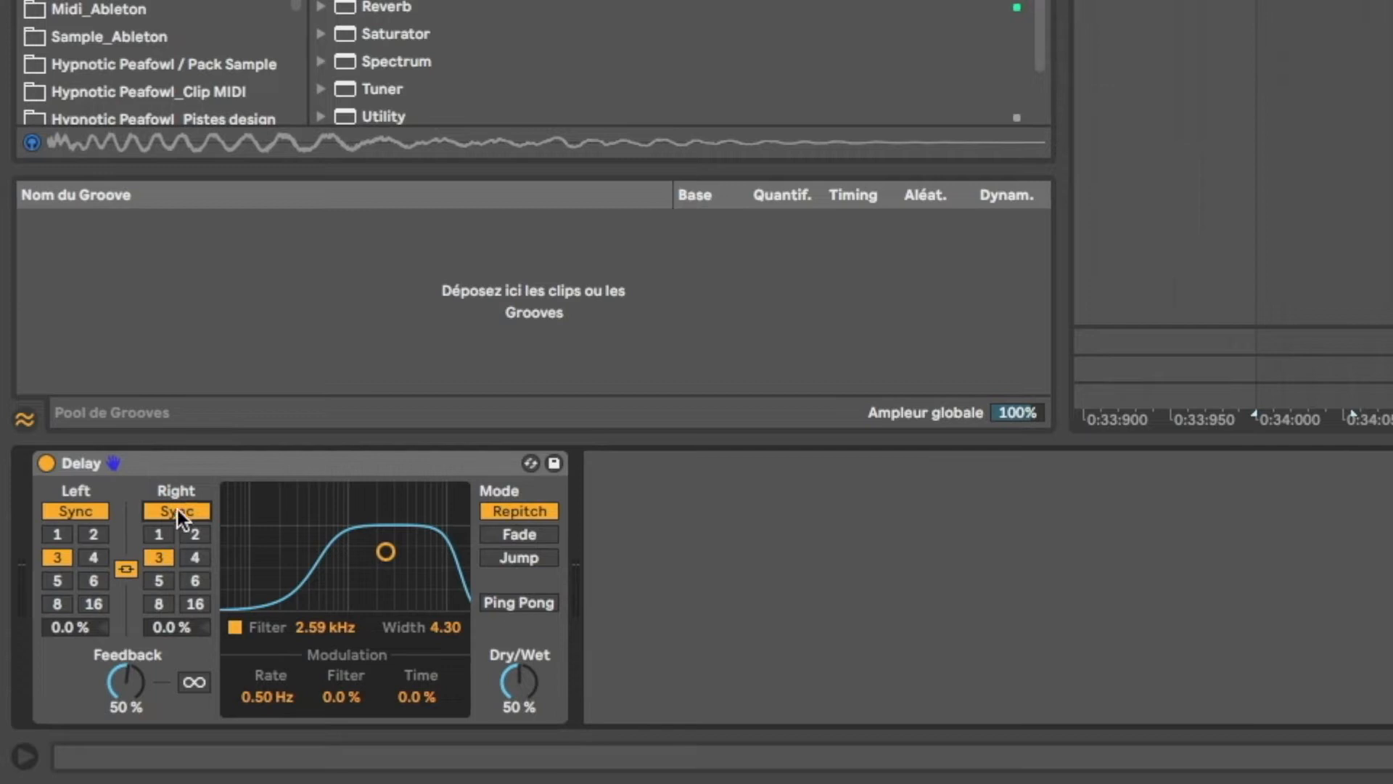
pyautogui.click(58, 536)
pyautogui.click(93, 581)
pyautogui.click(57, 534)
pyautogui.click(96, 534)
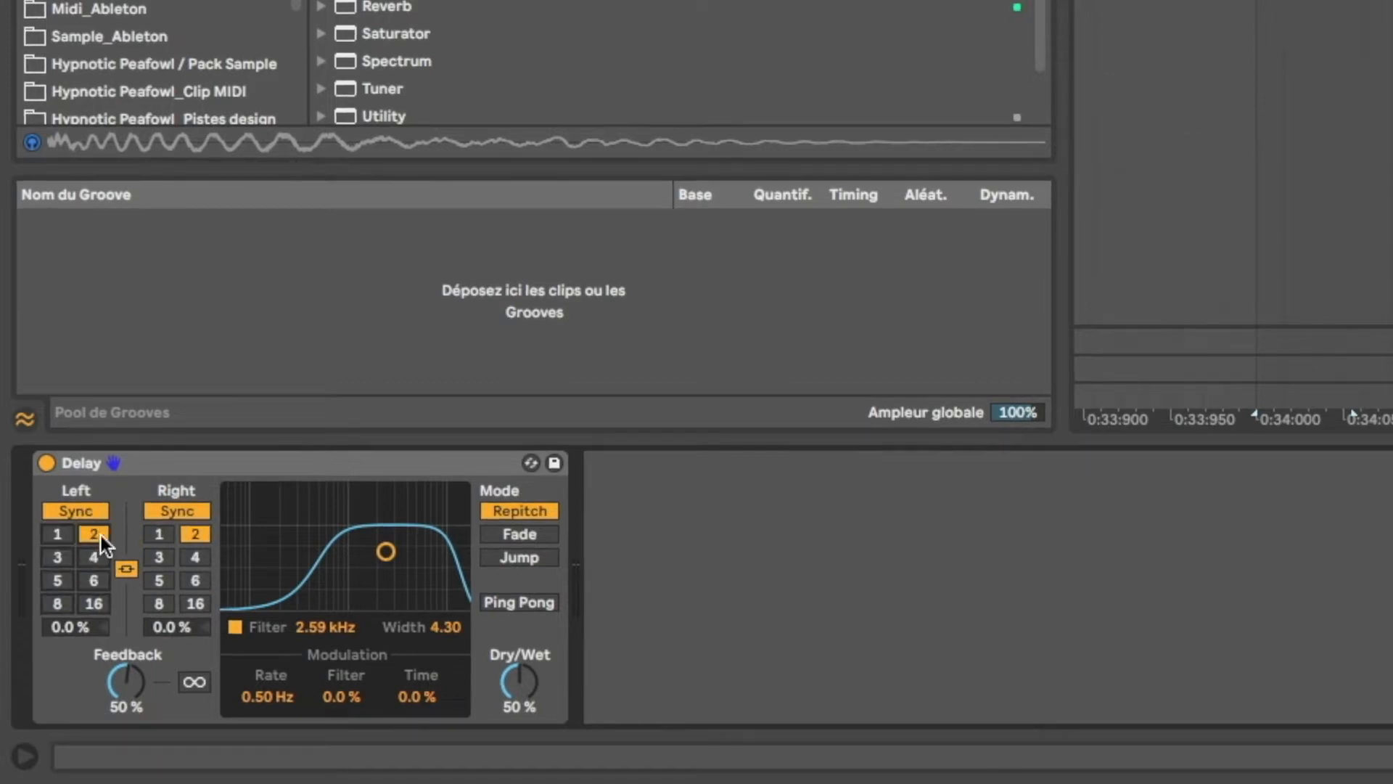
pyautogui.click(55, 553)
pyautogui.click(91, 554)
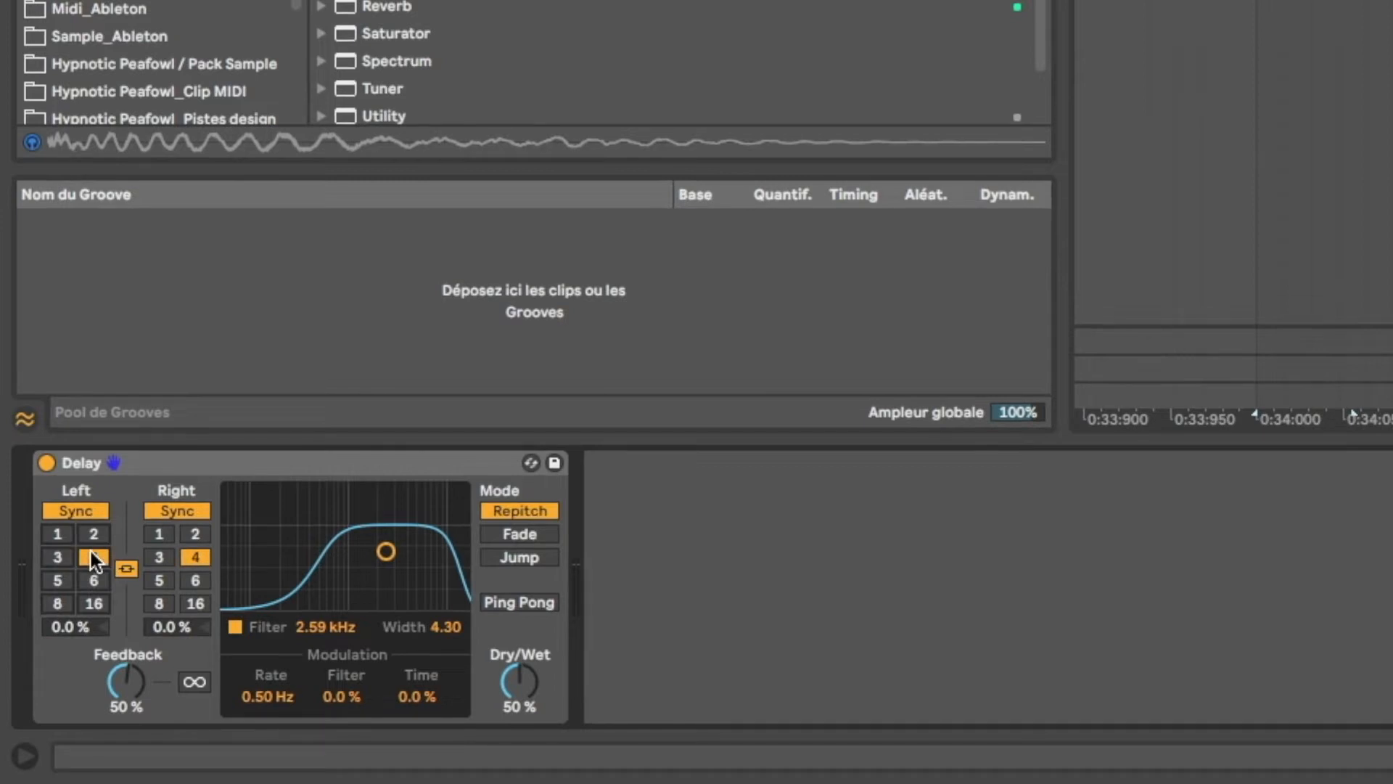
# Step: Audition the linked synced delay times 1, 2, 3 and 4 in order, ending on 6
pyautogui.click(57, 534)
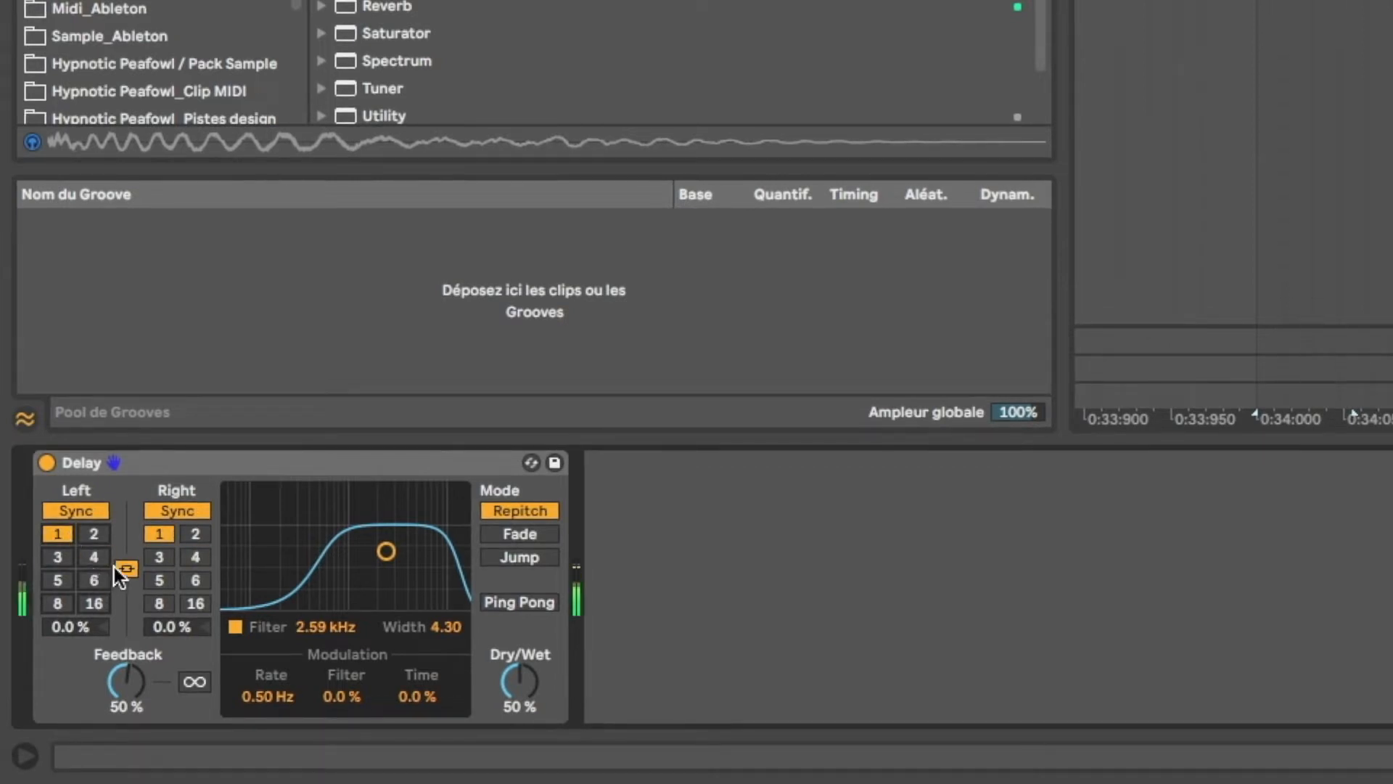
pyautogui.click(98, 533)
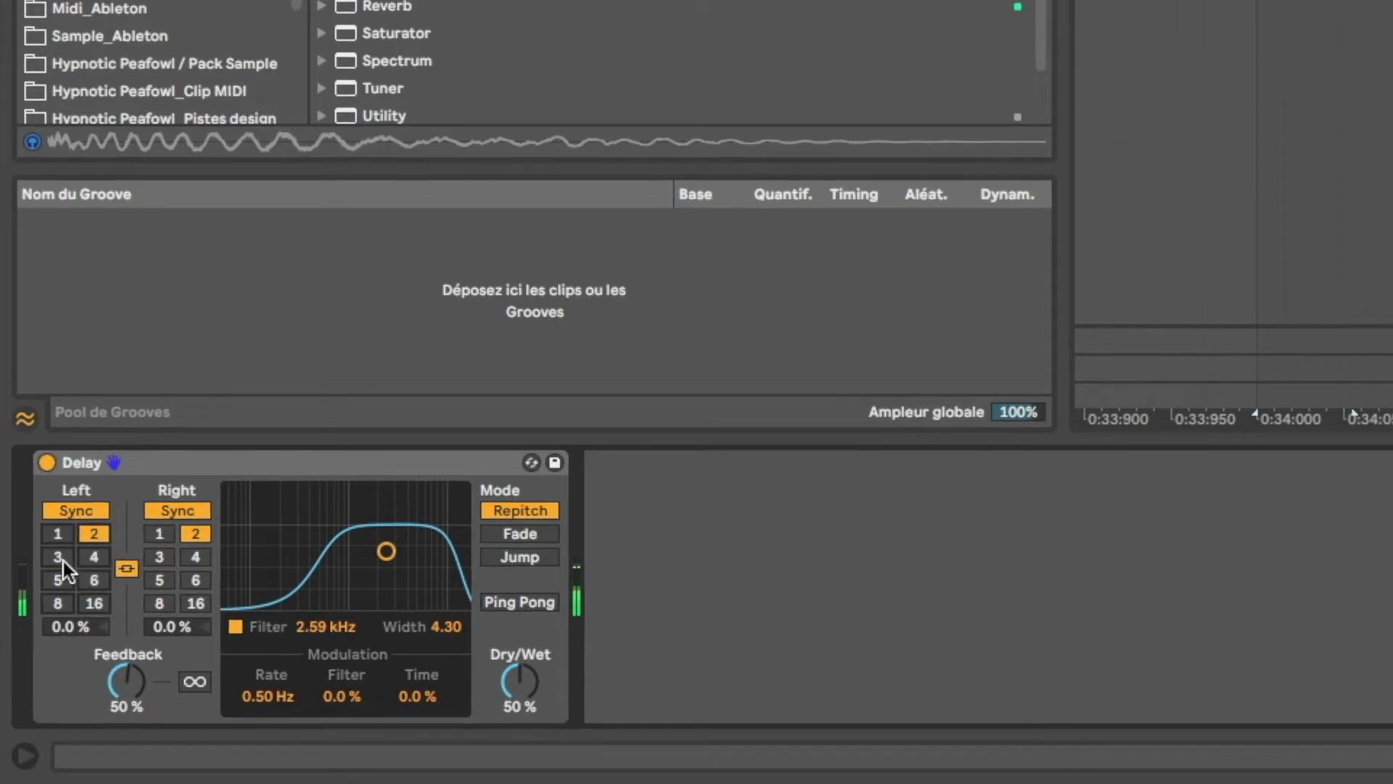
pyautogui.click(58, 556)
pyautogui.click(94, 557)
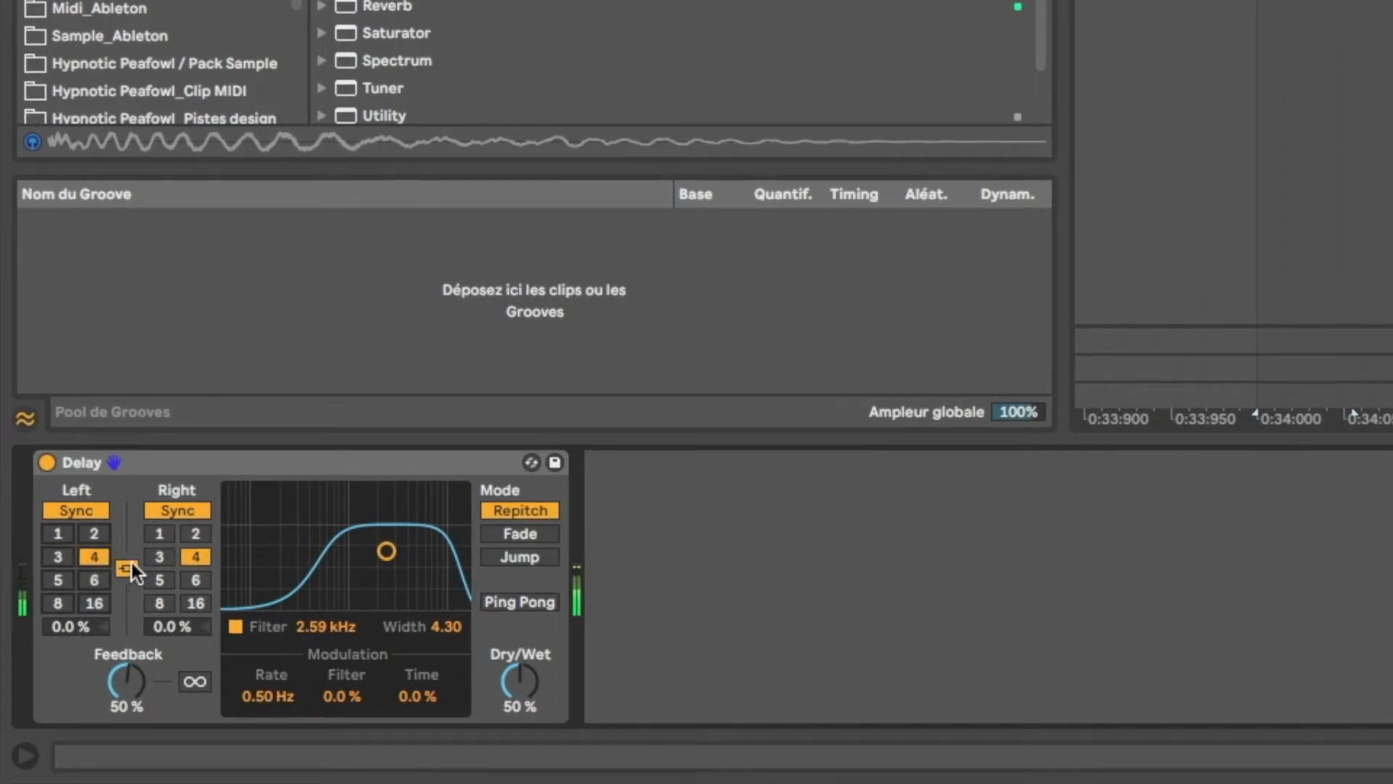
pyautogui.click(94, 580)
# Step: Turn off the filter and try offsetting the left channel's delay time to -33% and 33%
pyautogui.click(235, 627)
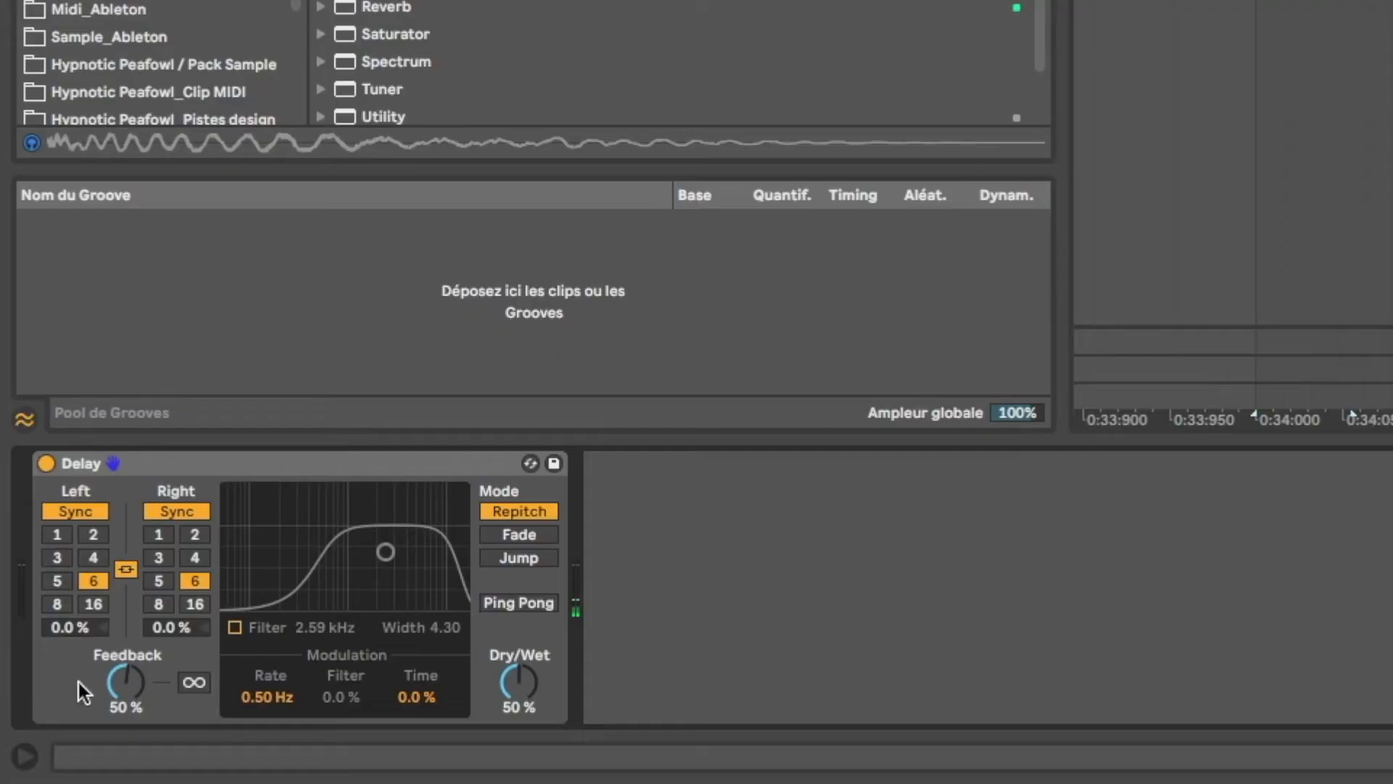
pyautogui.moveTo(63, 618); pyautogui.dragTo(63, 573)
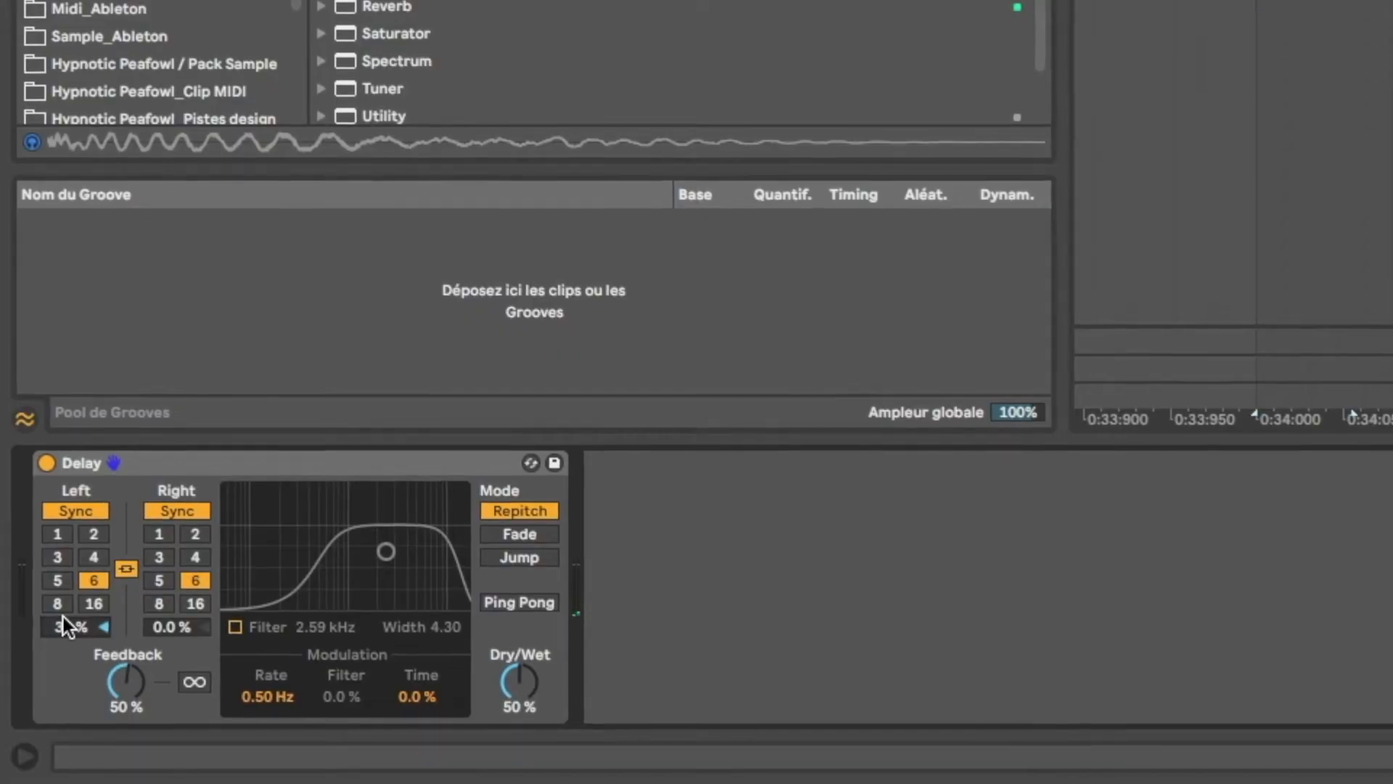
pyautogui.moveTo(74, 625); pyautogui.dragTo(74, 714)
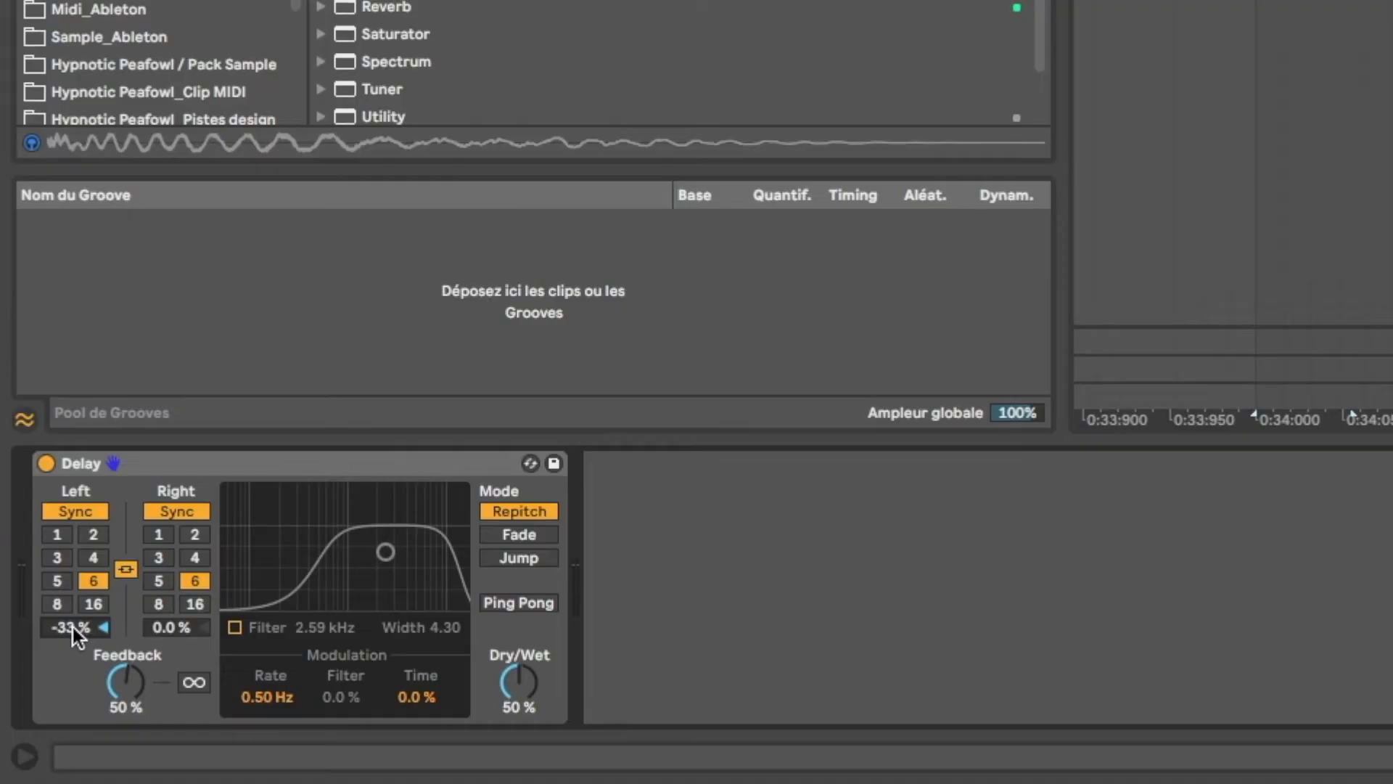
pyautogui.doubleClick(73, 627)
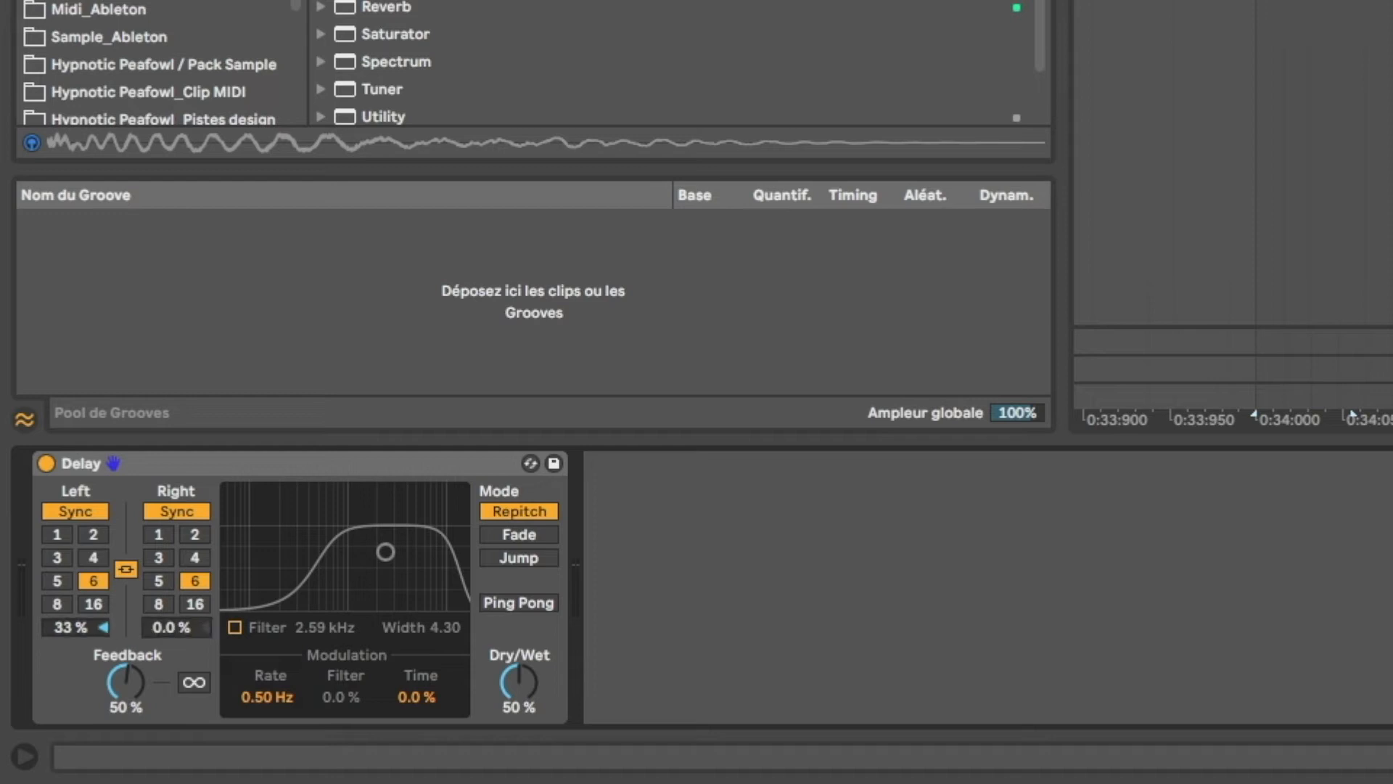
# Step: Set the linked delay time to 4 and reset the left and right time offsets to 0%
pyautogui.click(104, 627)
pyautogui.click(195, 557)
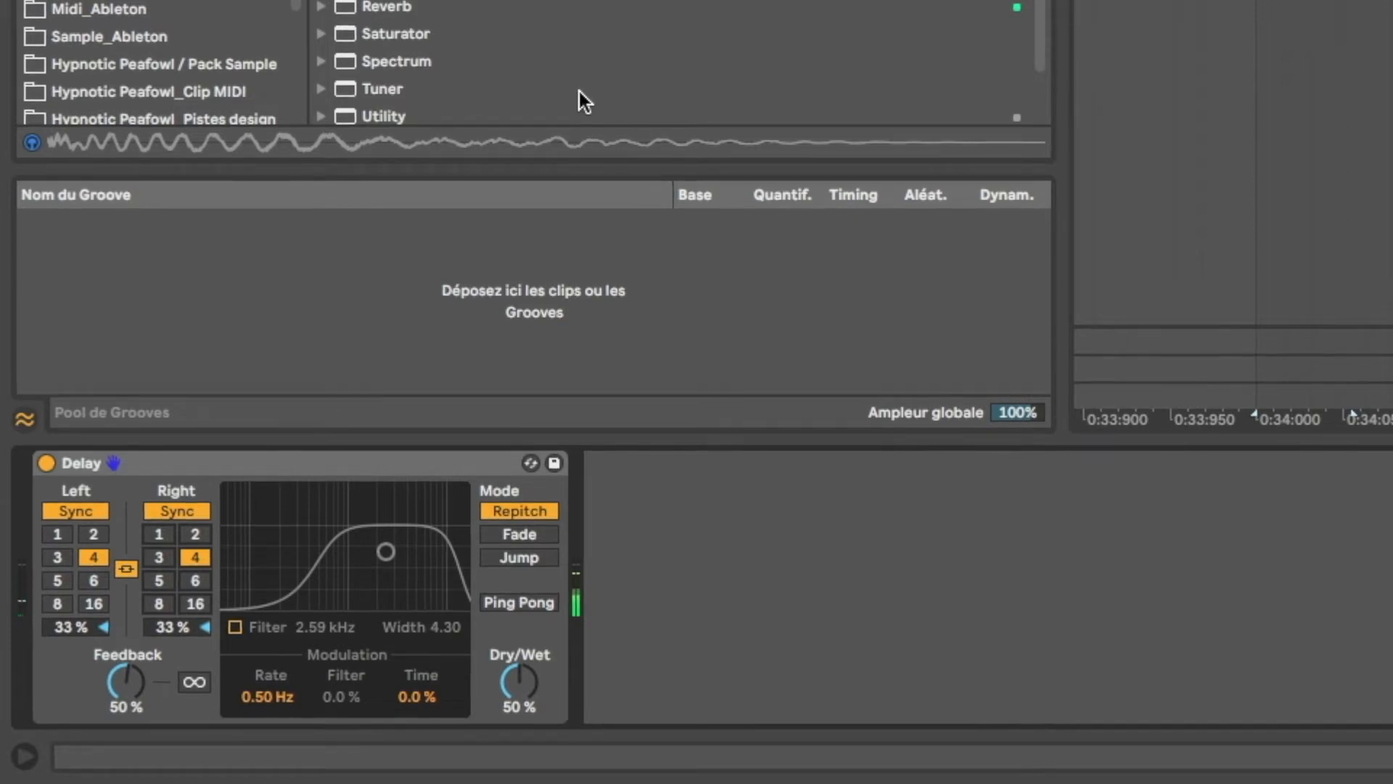
pyautogui.doubleClick(167, 621)
pyautogui.doubleClick(58, 623)
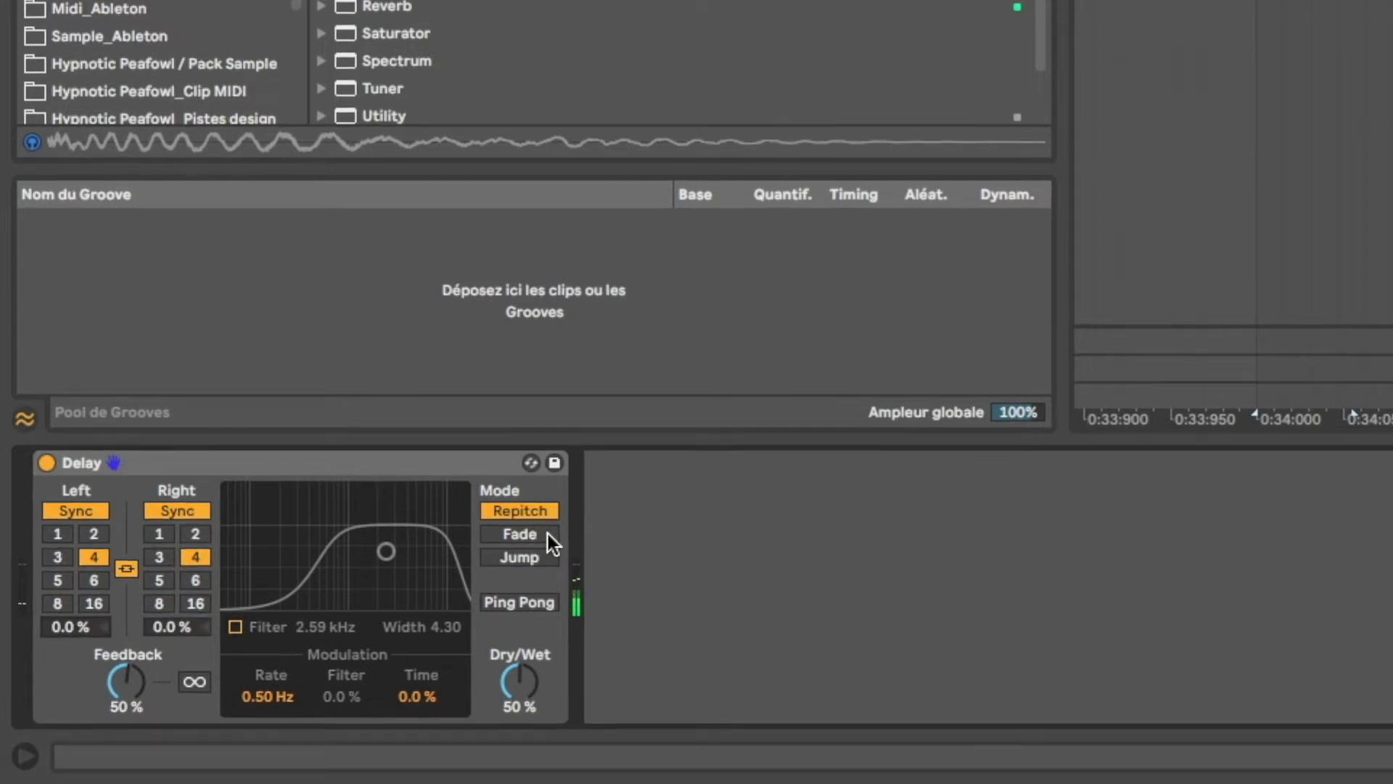
# Step: Try a -33% time offset on both channels and return both offsets to 0%
pyautogui.moveTo(174, 626); pyautogui.dragTo(174, 650)
pyautogui.moveTo(63, 622); pyautogui.dragTo(63, 648)
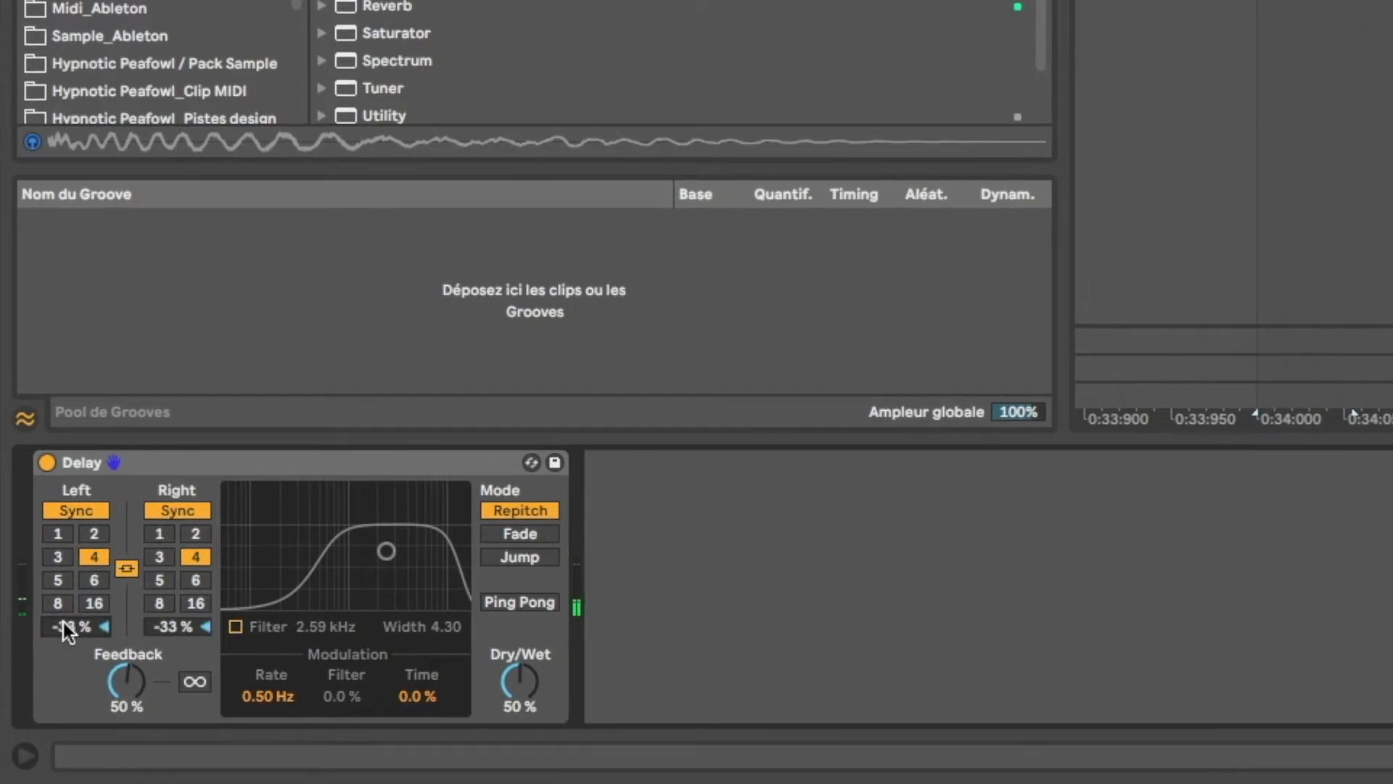
pyautogui.moveTo(63, 623); pyautogui.dragTo(63, 575)
pyautogui.moveTo(172, 618); pyautogui.dragTo(172, 569)
# Step: Try the feedback at 89% and 0%, and toggle the infinite feedback freeze at 0%
pyautogui.moveTo(111, 679); pyautogui.dragTo(111, 617)
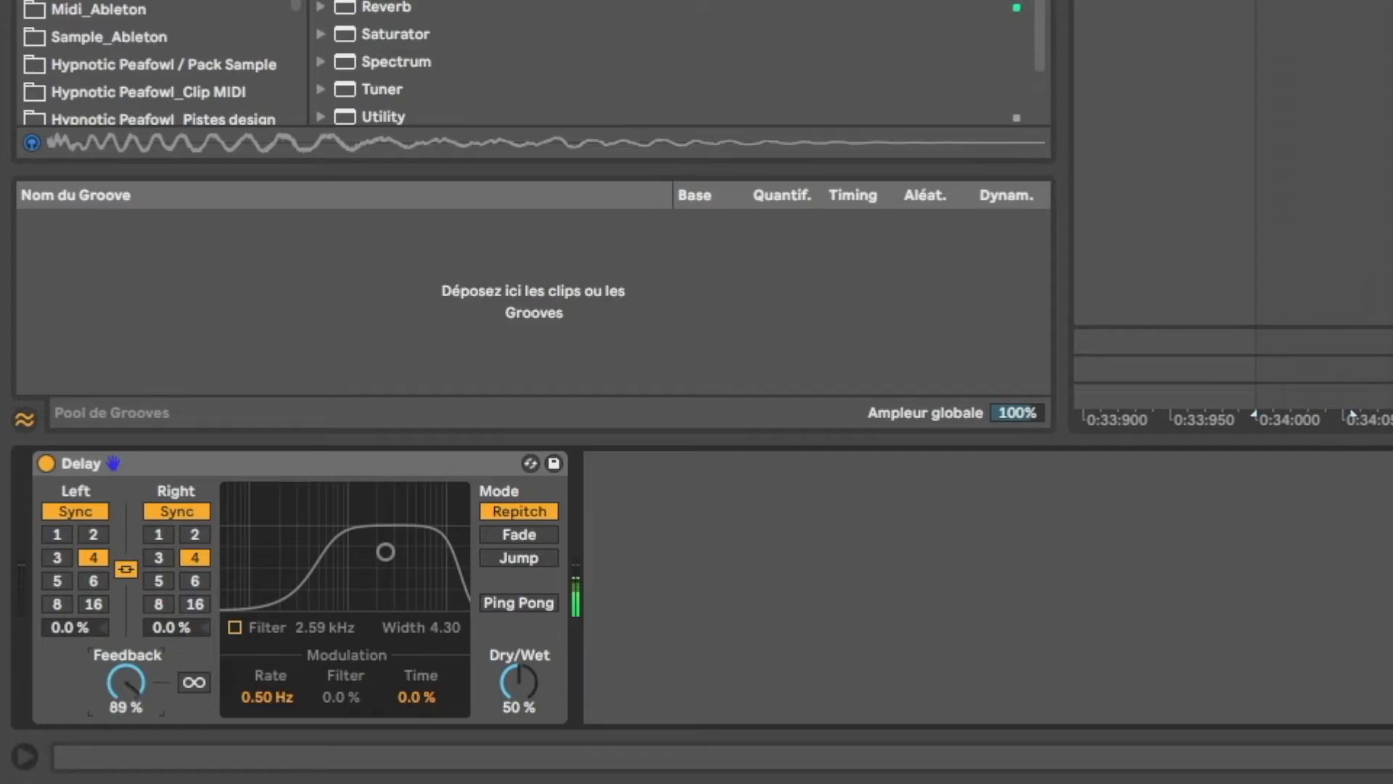
pyautogui.moveTo(129, 682); pyautogui.dragTo(130, 754)
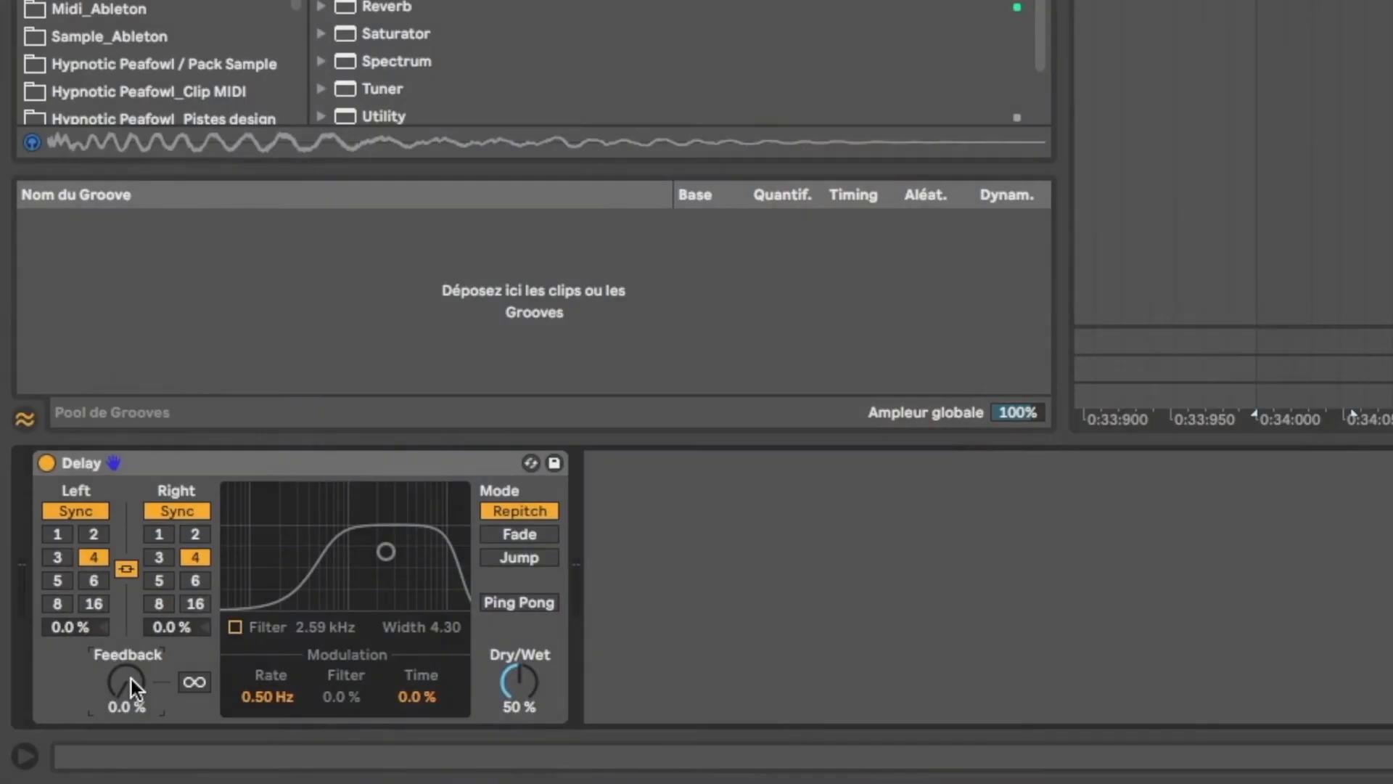
pyautogui.click(198, 682)
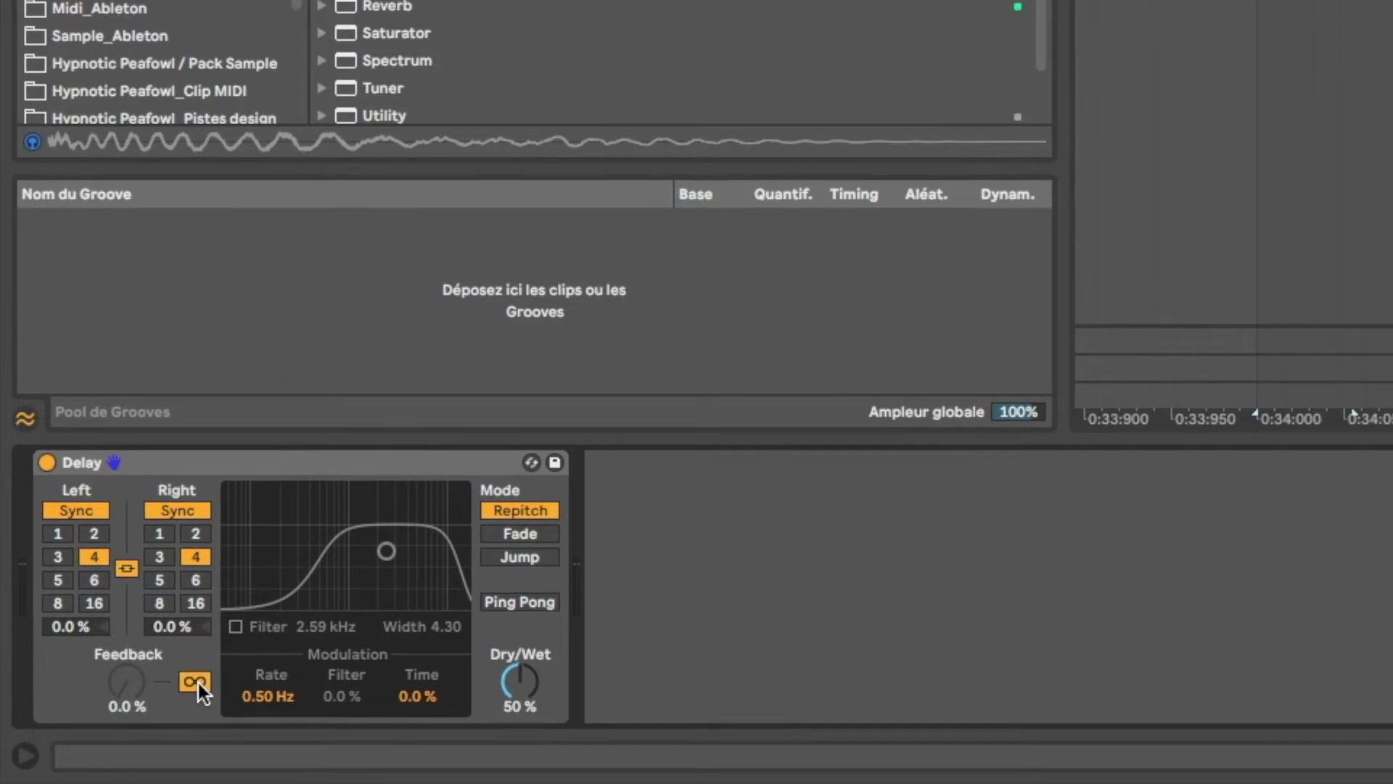
pyautogui.moveTo(127, 706); pyautogui.dragTo(129, 707)
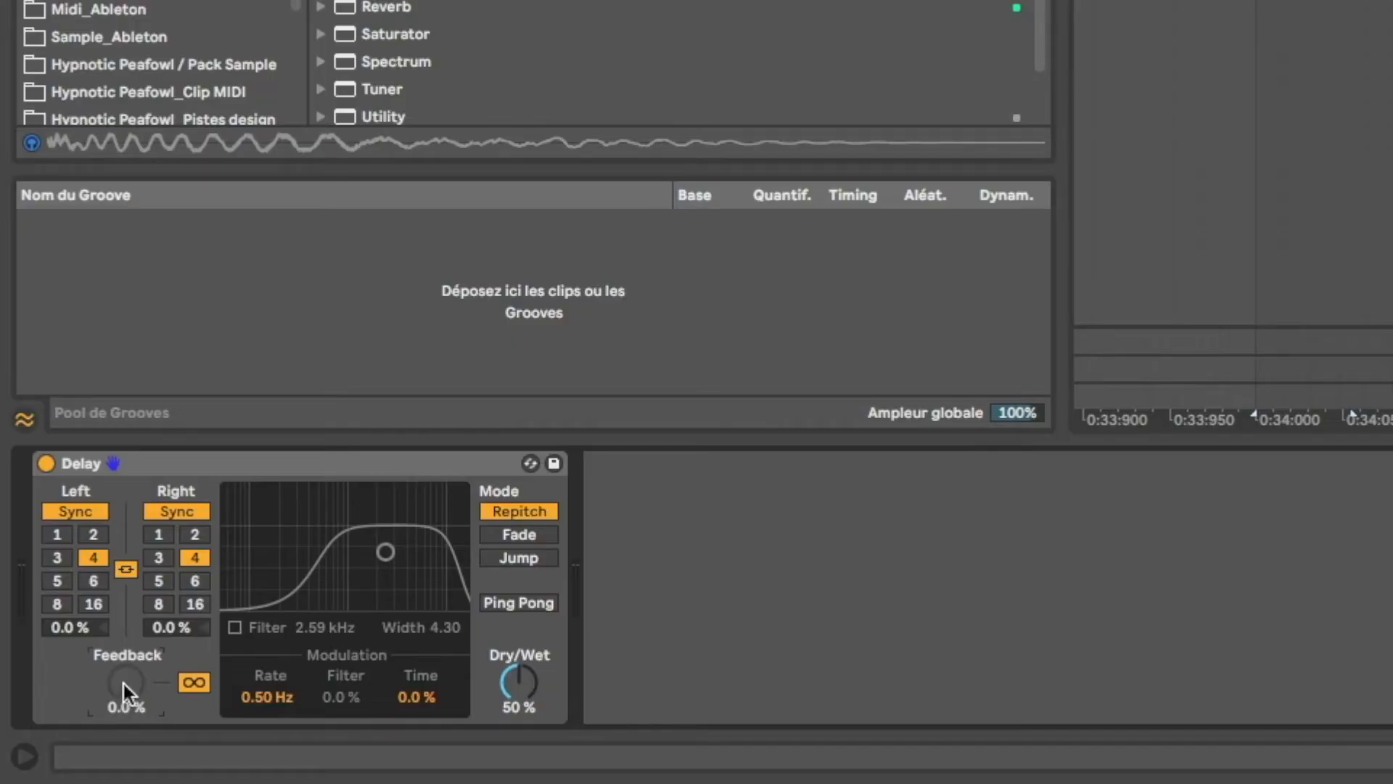
pyautogui.click(194, 686)
pyautogui.click(195, 685)
# Step: Toggle the infinite feedback freeze with feedback at 61%, and settle the feedback at 52% with the freeze off
pyautogui.moveTo(125, 685); pyautogui.dragTo(132, 735)
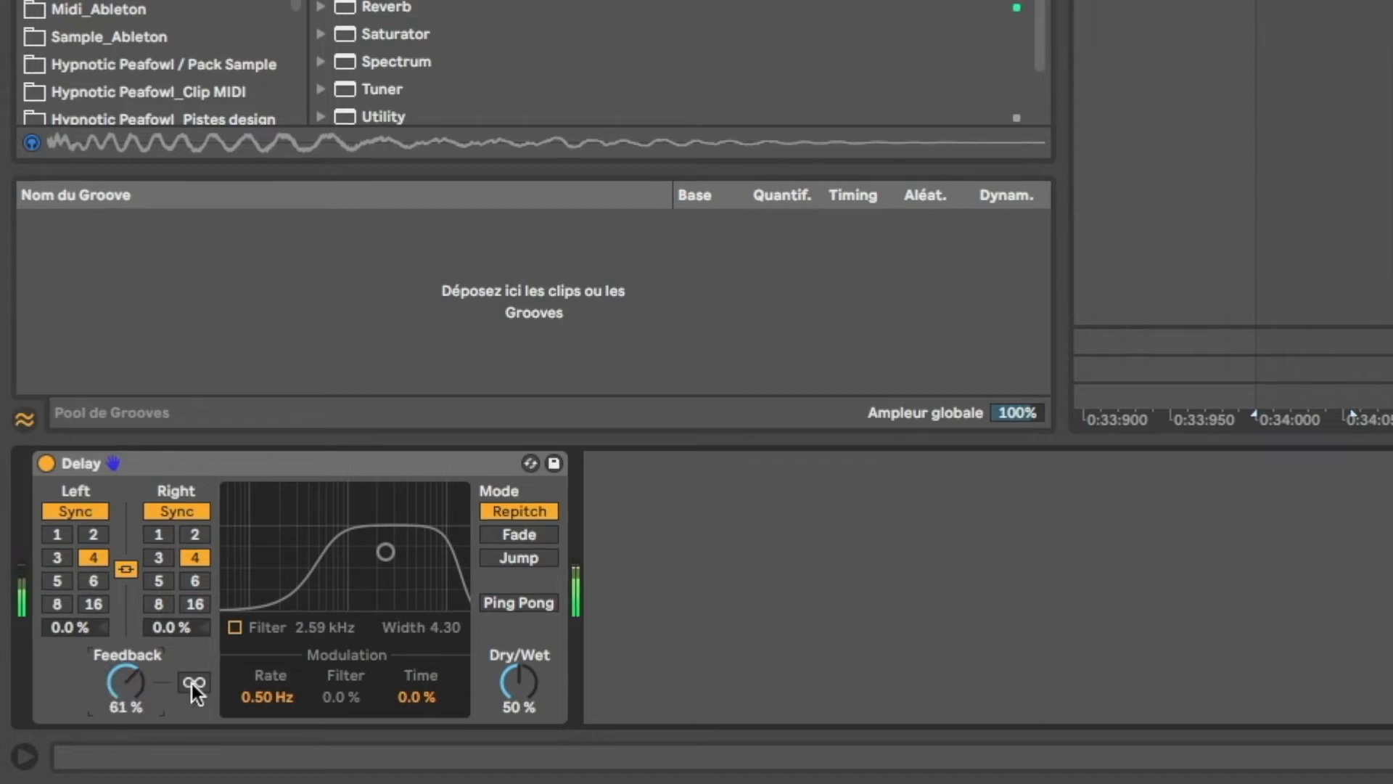
pyautogui.click(192, 683)
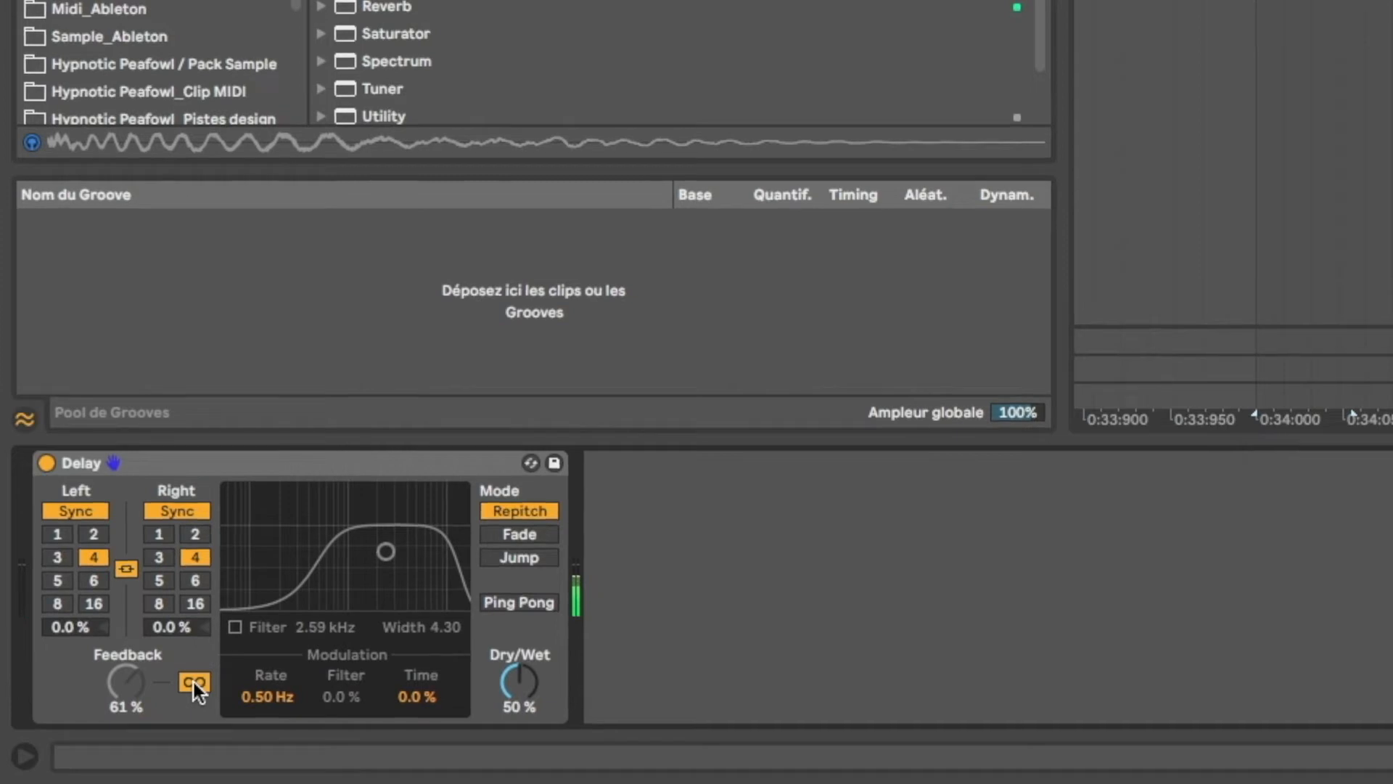
pyautogui.click(194, 682)
pyautogui.moveTo(132, 674); pyautogui.dragTo(132, 762)
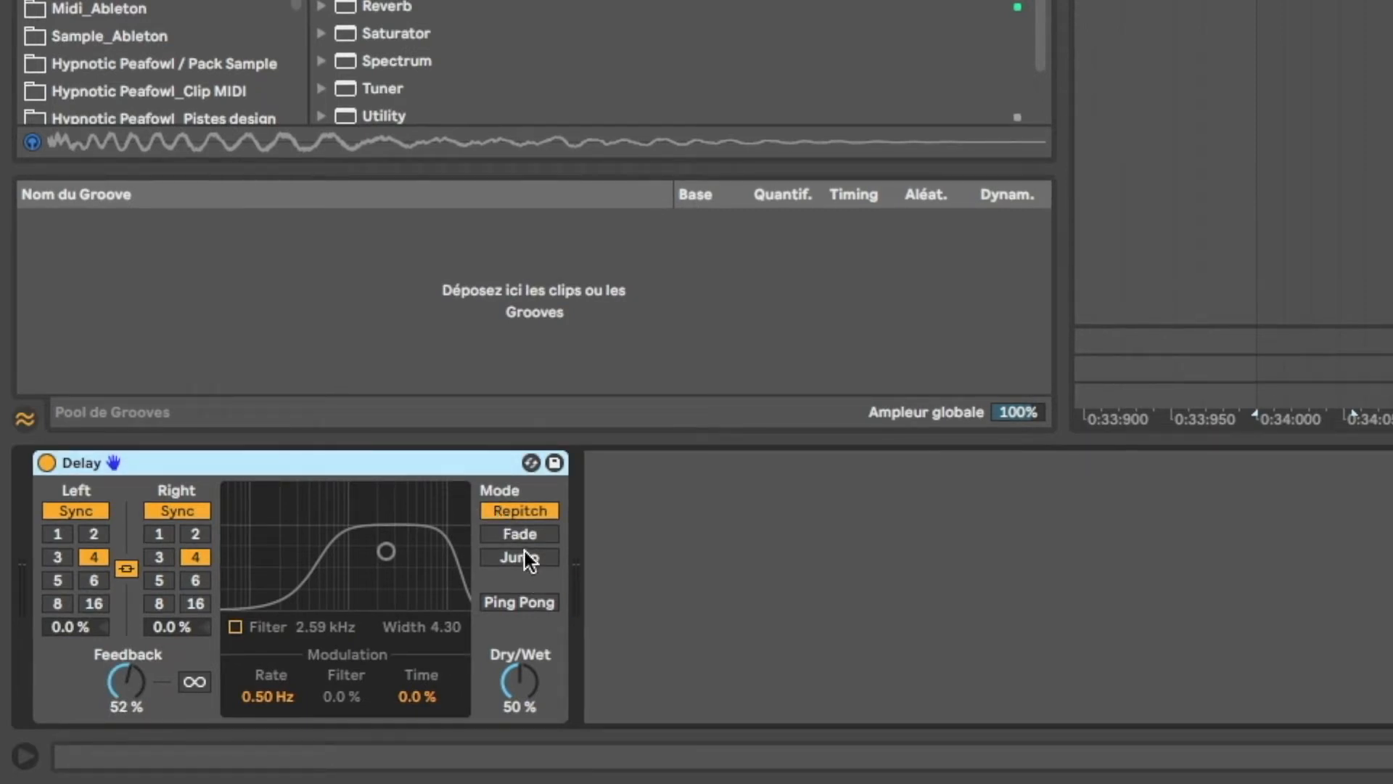
# Step: Try the Fade and Jump delay modes and return to Repitch
pyautogui.click(516, 542)
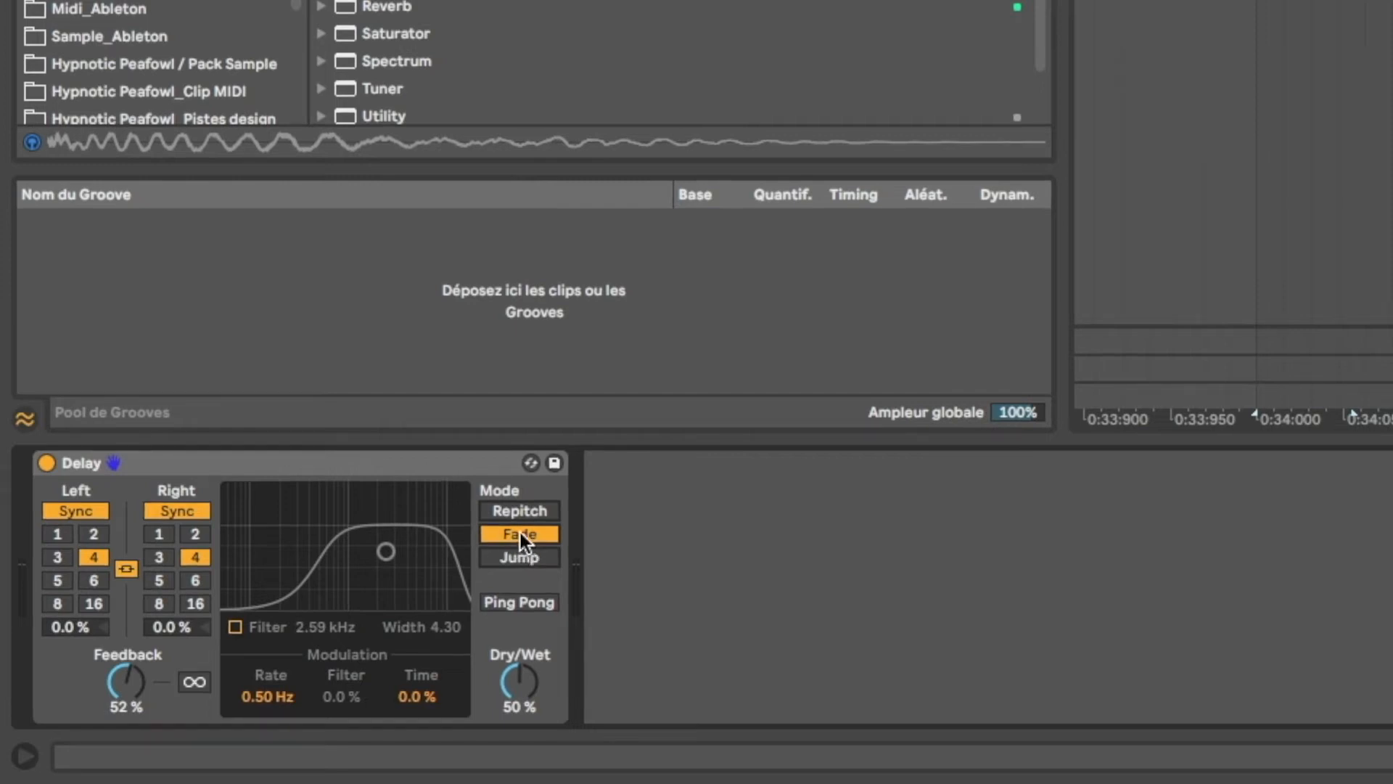
pyautogui.click(520, 558)
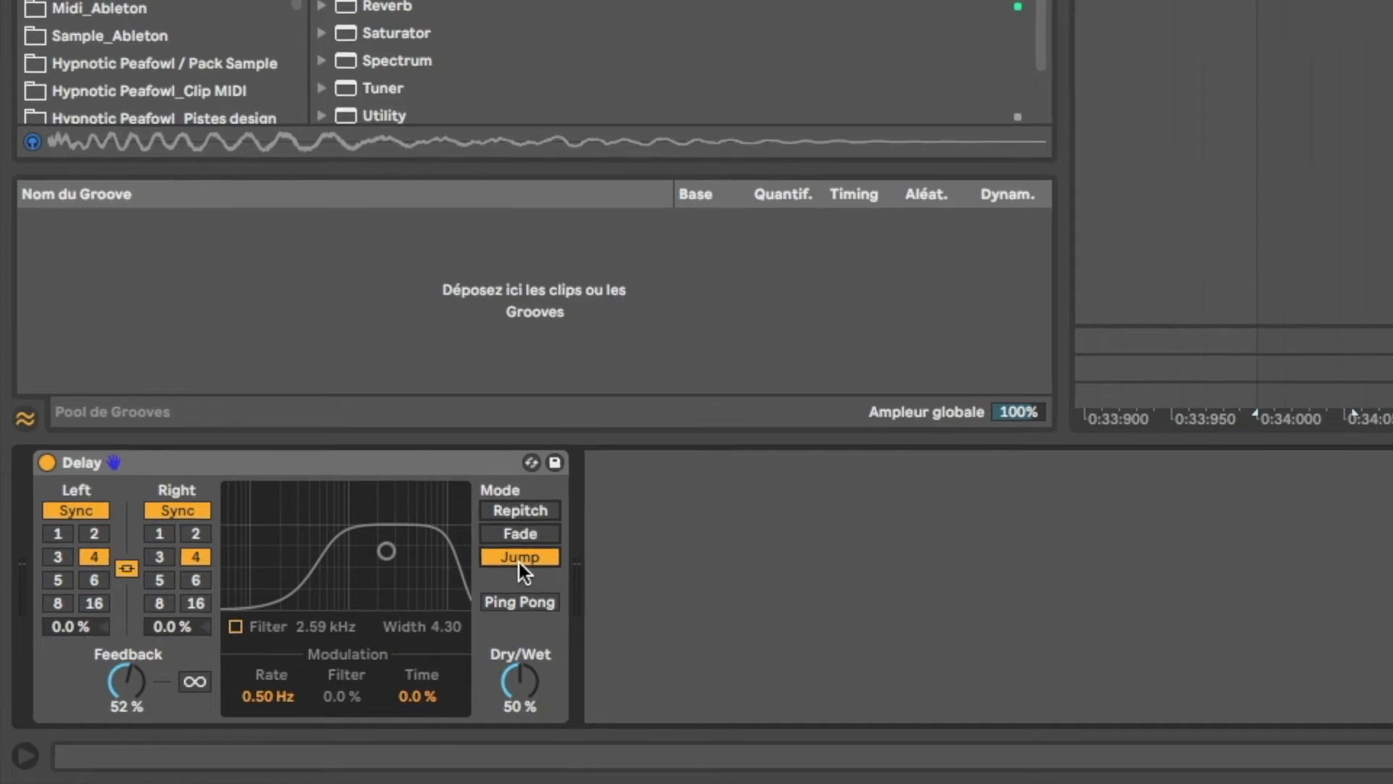
pyautogui.click(521, 510)
# Step: Switch the linked channels from Sync to Time and sweep the delay time, ending at about 306 ms
pyautogui.click(81, 508)
pyautogui.click(71, 511)
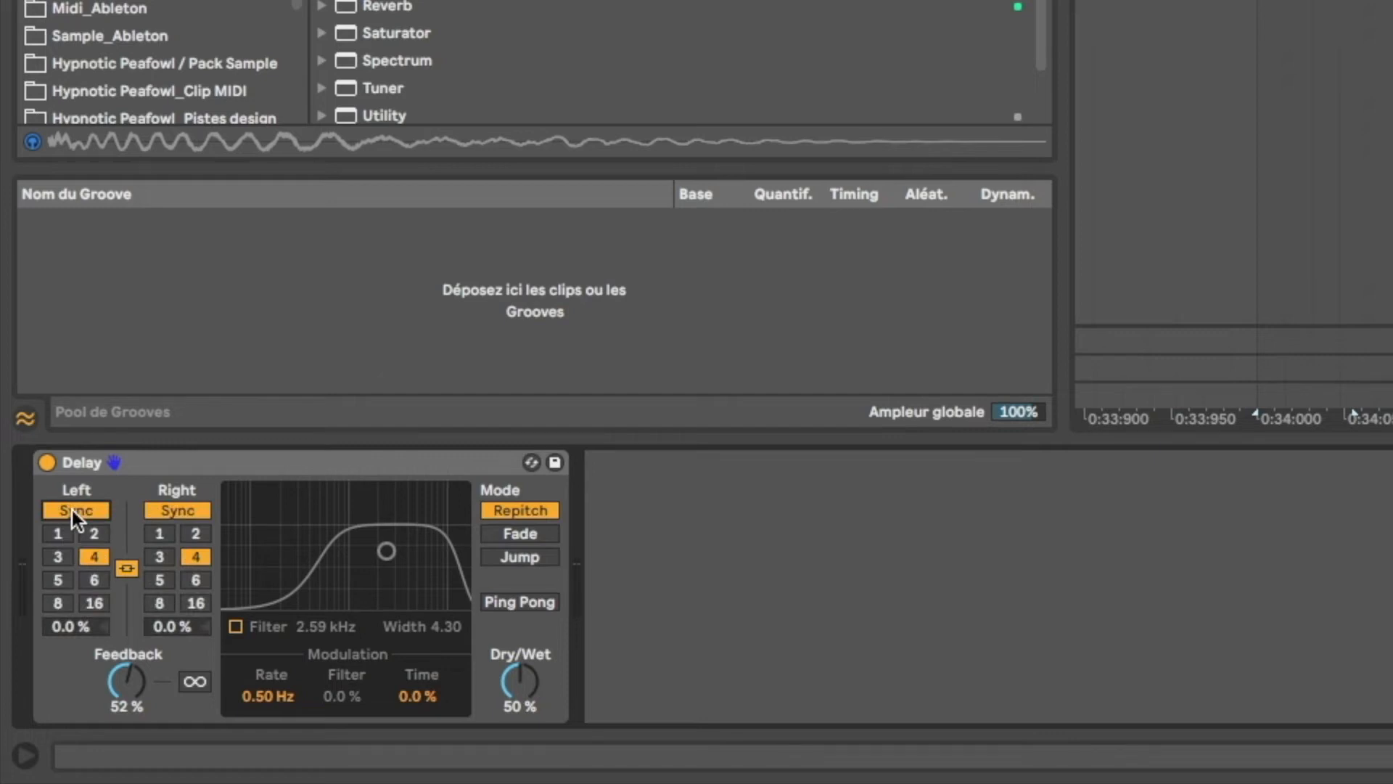
pyautogui.click(72, 511)
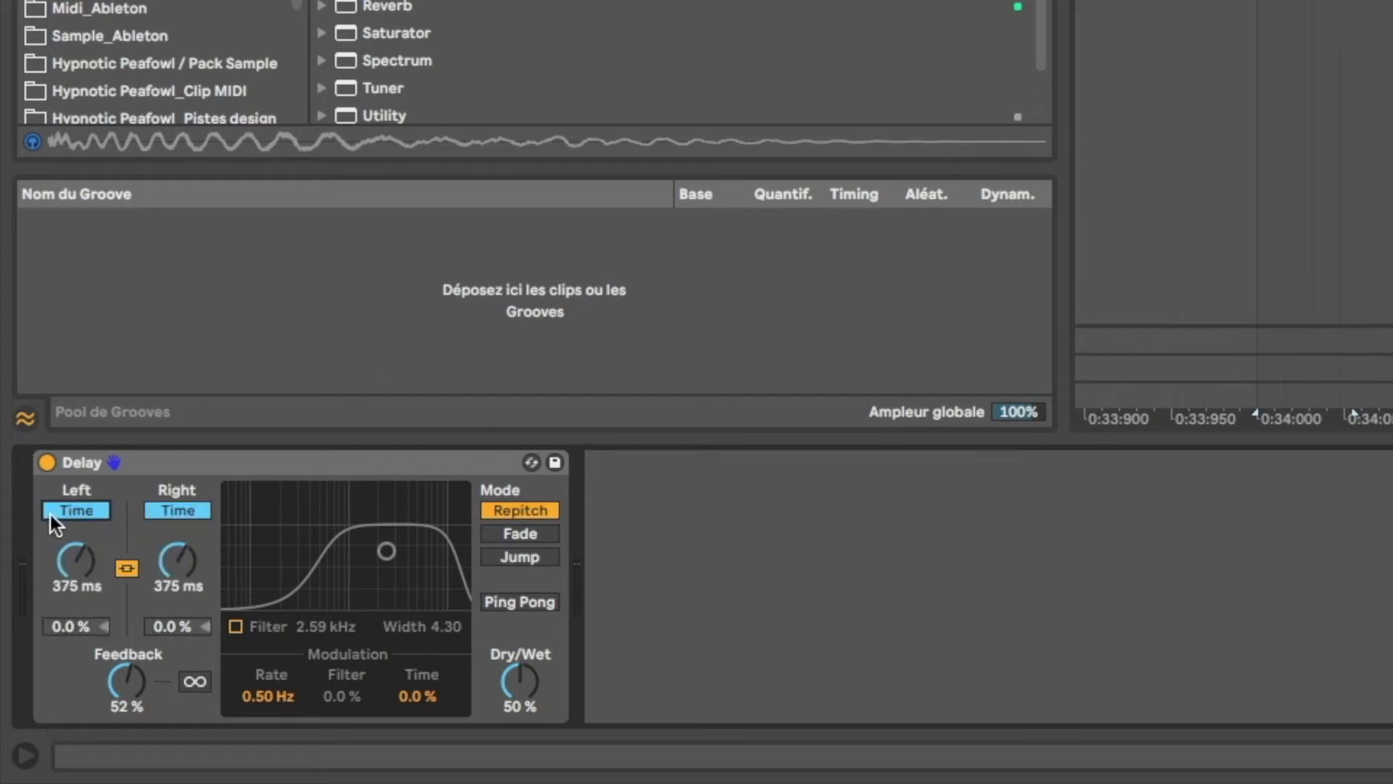
pyautogui.moveTo(84, 552); pyautogui.dragTo(84, 450)
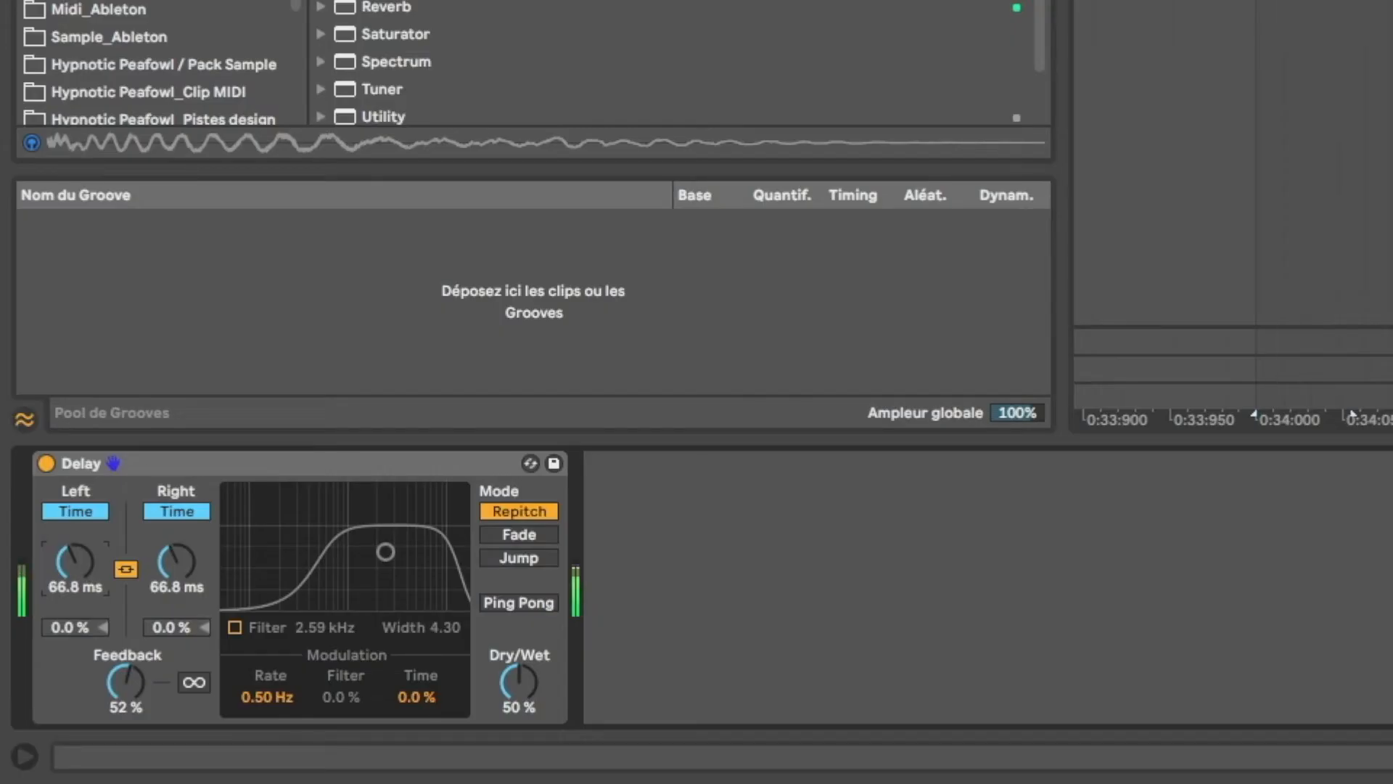
pyautogui.moveTo(76, 562); pyautogui.dragTo(75, 515)
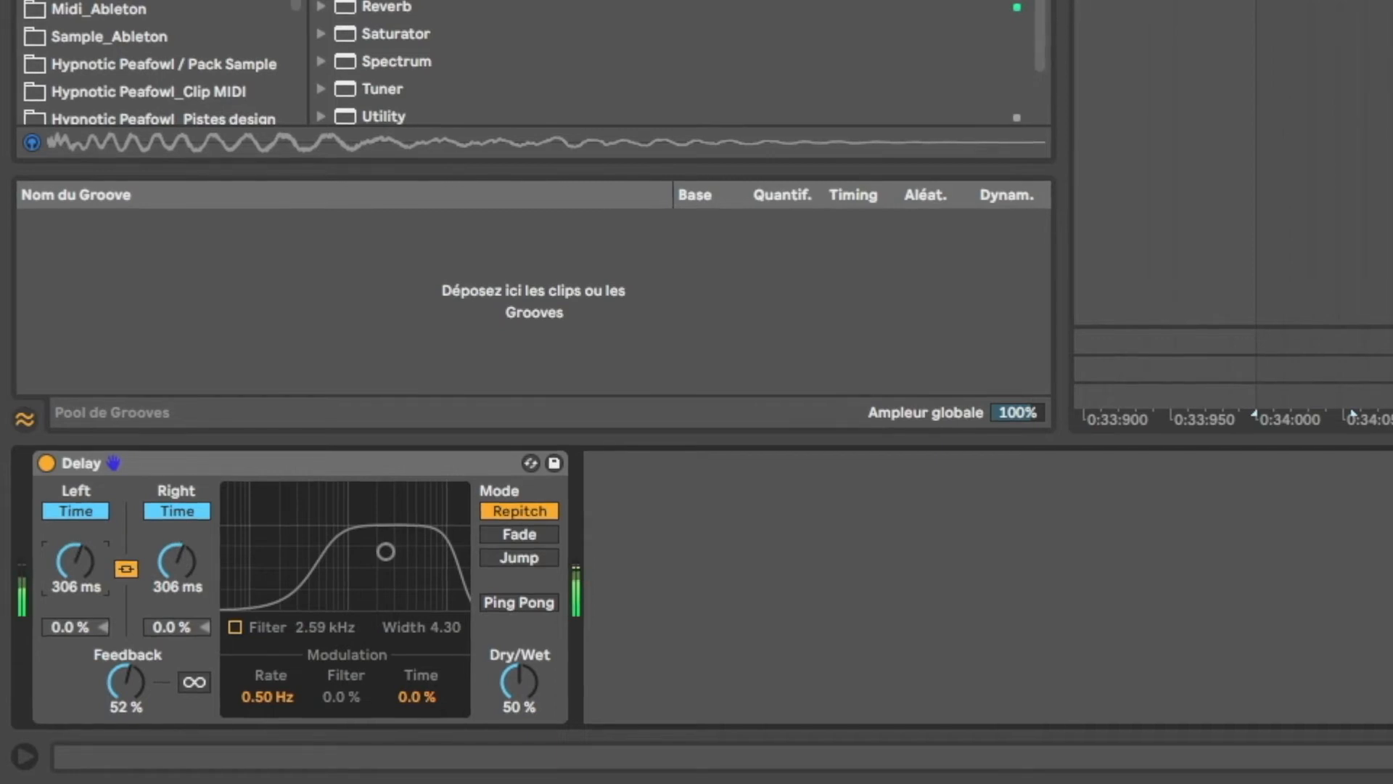
# Step: Unlink the channels, setting the left to synced time 1 and the right to a free time of about 930 ms
pyautogui.click(121, 569)
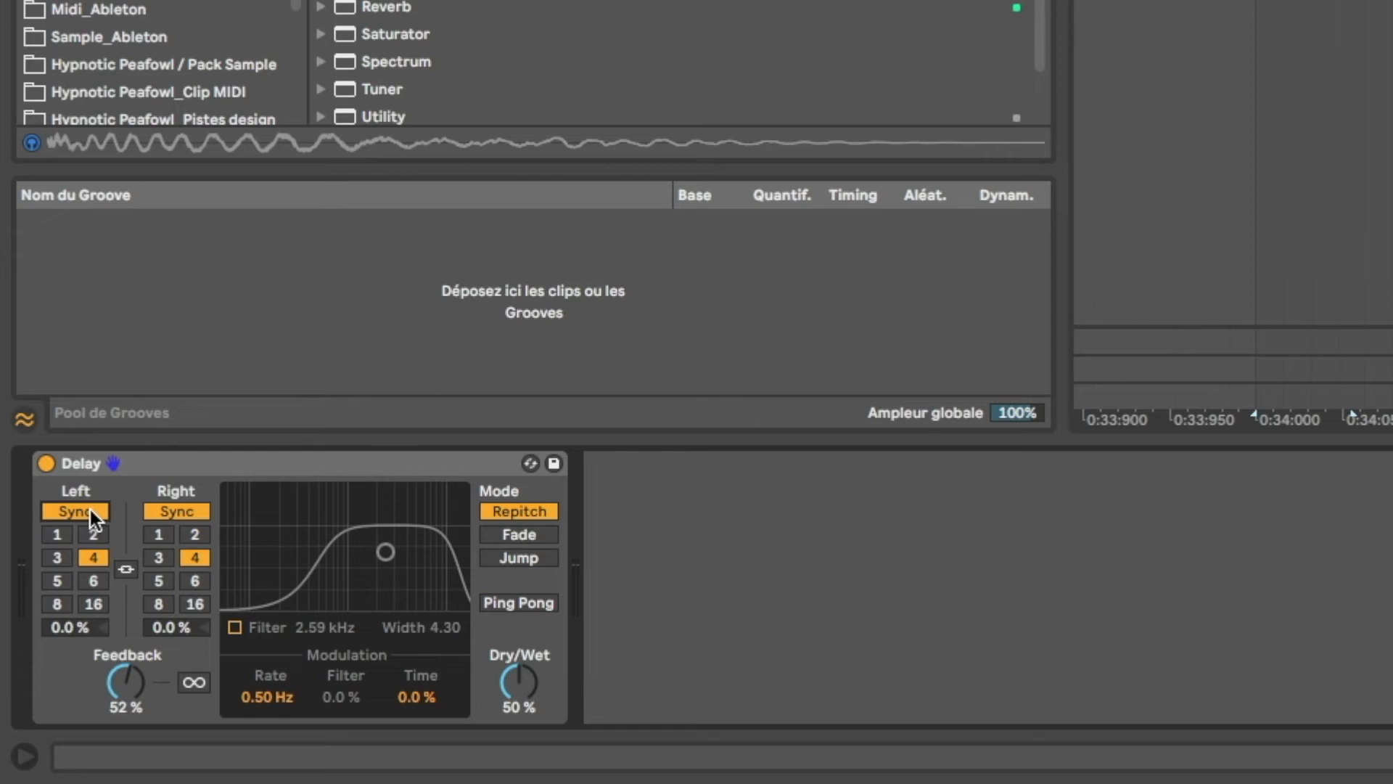
pyautogui.click(58, 535)
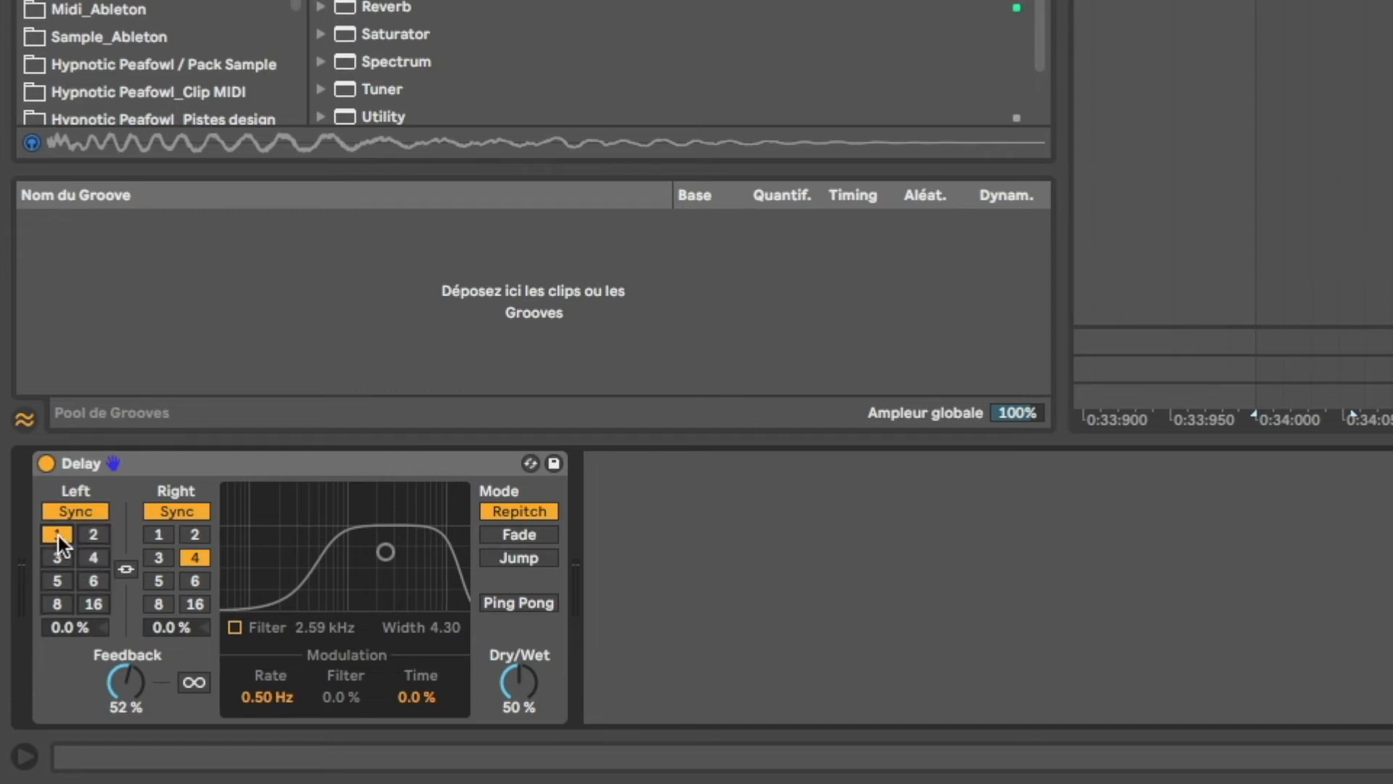
pyautogui.click(194, 513)
pyautogui.moveTo(177, 564); pyautogui.dragTo(177, 533)
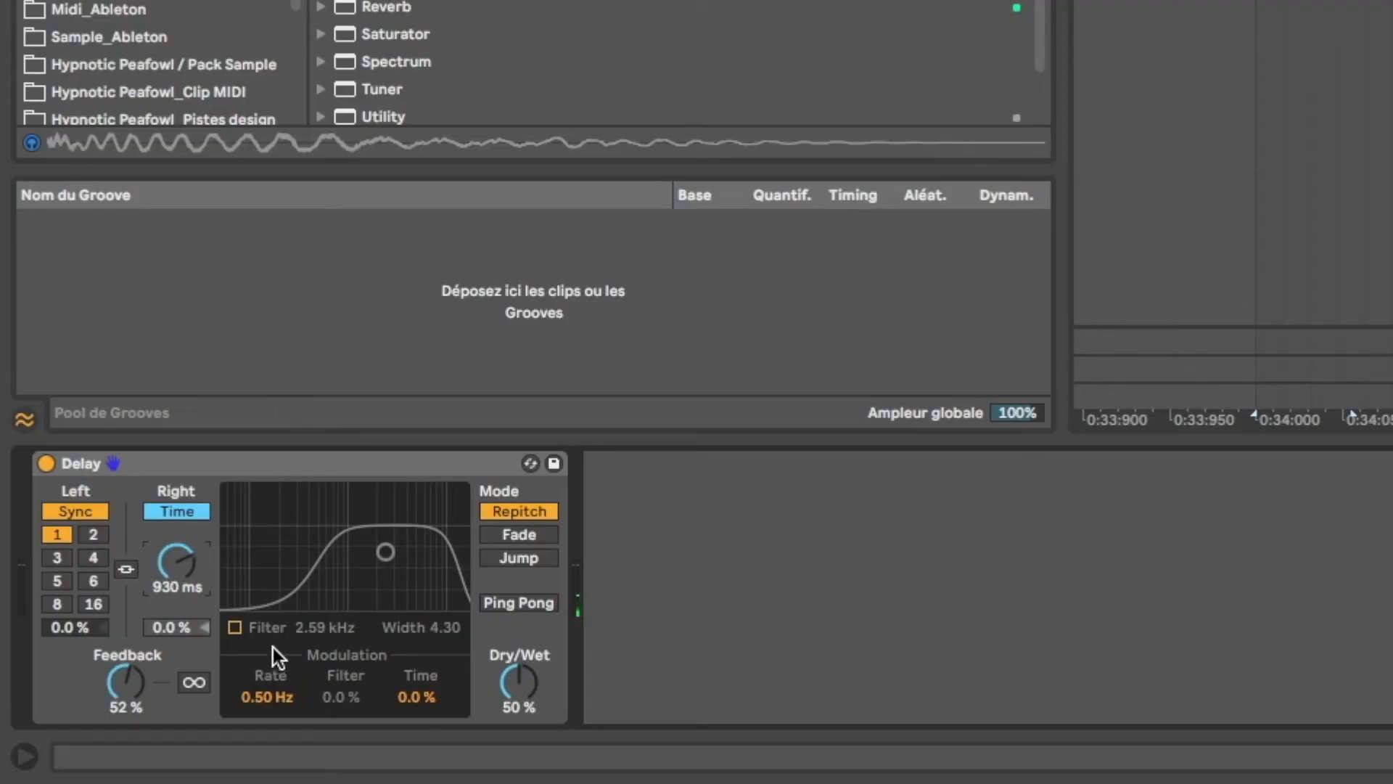
# Step: Relink the left and right channels and turn the delay's filter on
pyautogui.click(127, 569)
pyautogui.click(235, 627)
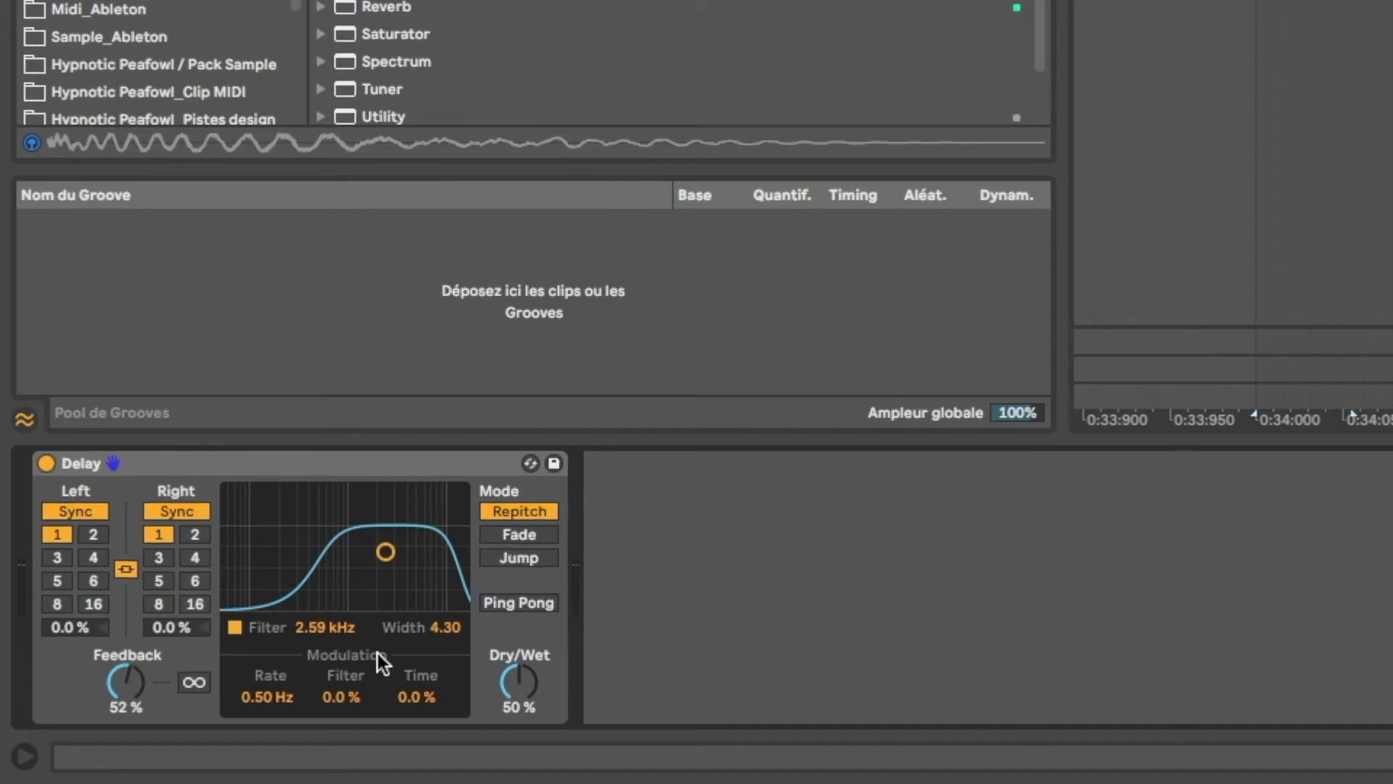
# Step: Set the filter to about 1.44 kHz with a width of 4.22, and its modulation amount to 84 %
pyautogui.moveTo(333, 637)
pyautogui.mouseDown()
pyautogui.moveTo(334, 683)
pyautogui.moveTo(334, 581)
pyautogui.moveTo(334, 653)
pyautogui.moveTo(333, 631)
pyautogui.mouseUp()
pyautogui.moveTo(447, 628)
pyautogui.mouseDown()
pyautogui.moveTo(446, 675)
pyautogui.moveTo(446, 588)
pyautogui.moveTo(446, 638)
pyautogui.mouseUp()
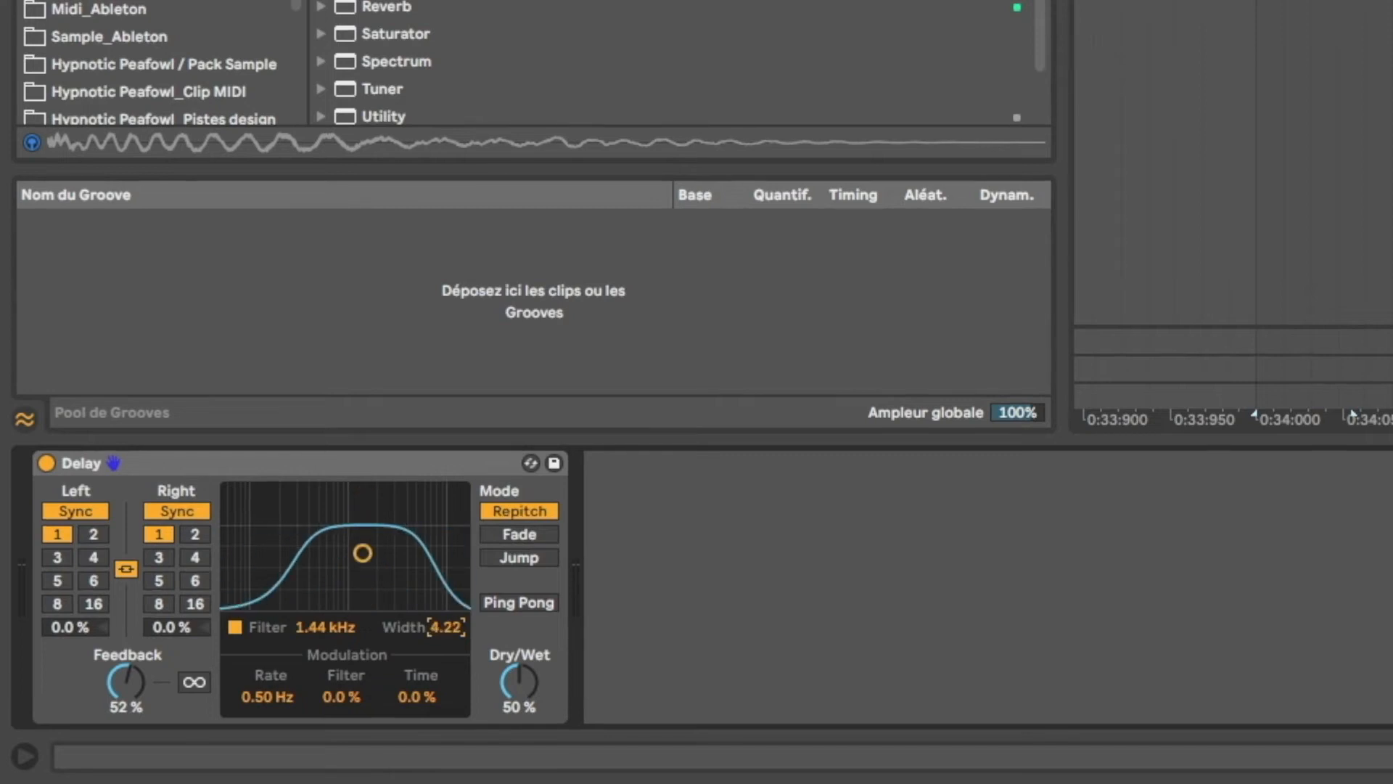
pyautogui.moveTo(350, 698); pyautogui.dragTo(351, 551)
pyautogui.moveTo(350, 694); pyautogui.dragTo(351, 676)
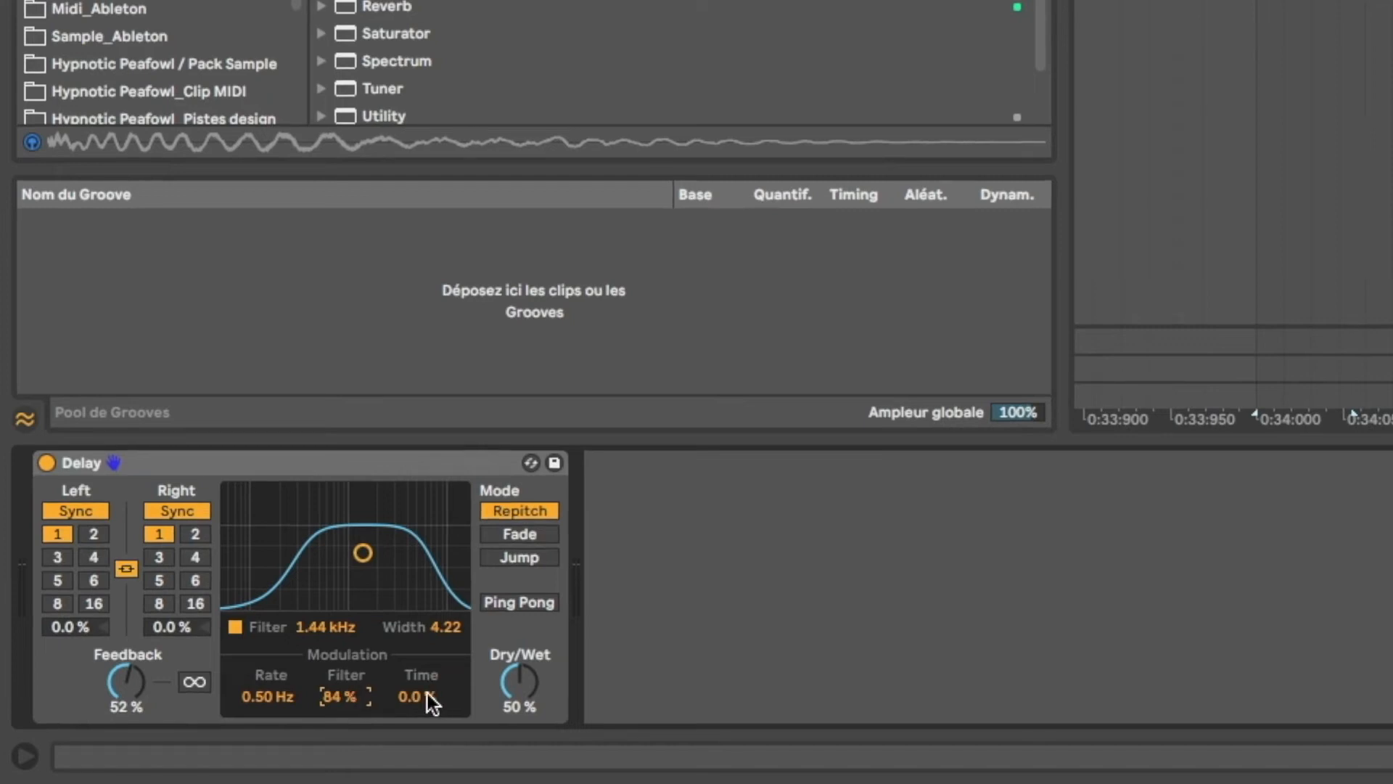
# Step: Set the time modulation to 43 % and the modulation rate to 40.0 Hz, with the filter turned off
pyautogui.moveTo(420, 697); pyautogui.dragTo(421, 649)
pyautogui.moveTo(293, 690); pyautogui.dragTo(293, 602)
pyautogui.click(234, 624)
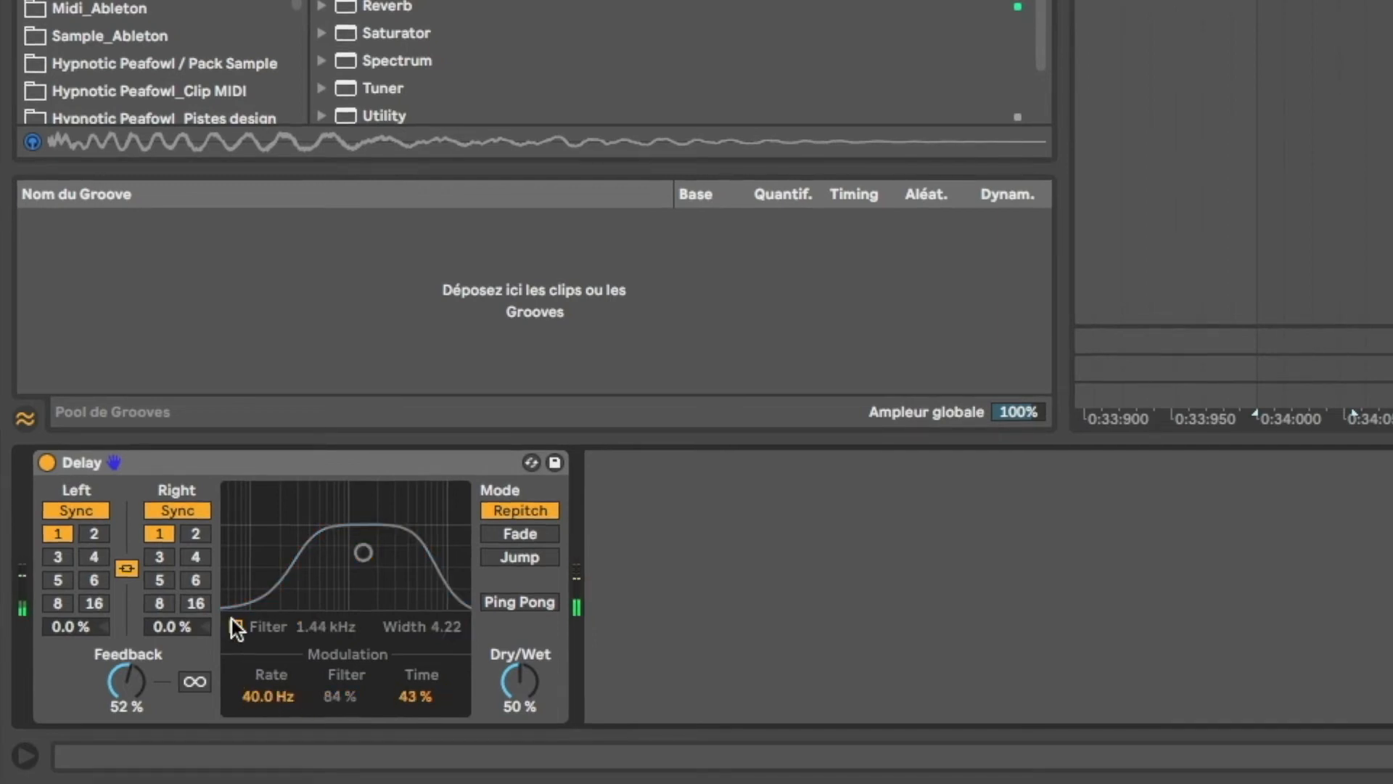
# Step: Sweep the modulation rate and time amount during playback, ending at about 0.13 Hz and 100 %
pyautogui.moveTo(284, 681); pyautogui.dragTo(285, 740)
pyautogui.moveTo(403, 708); pyautogui.dragTo(403, 649)
pyautogui.moveTo(416, 690); pyautogui.dragTo(416, 758)
pyautogui.moveTo(292, 701); pyautogui.dragTo(293, 758)
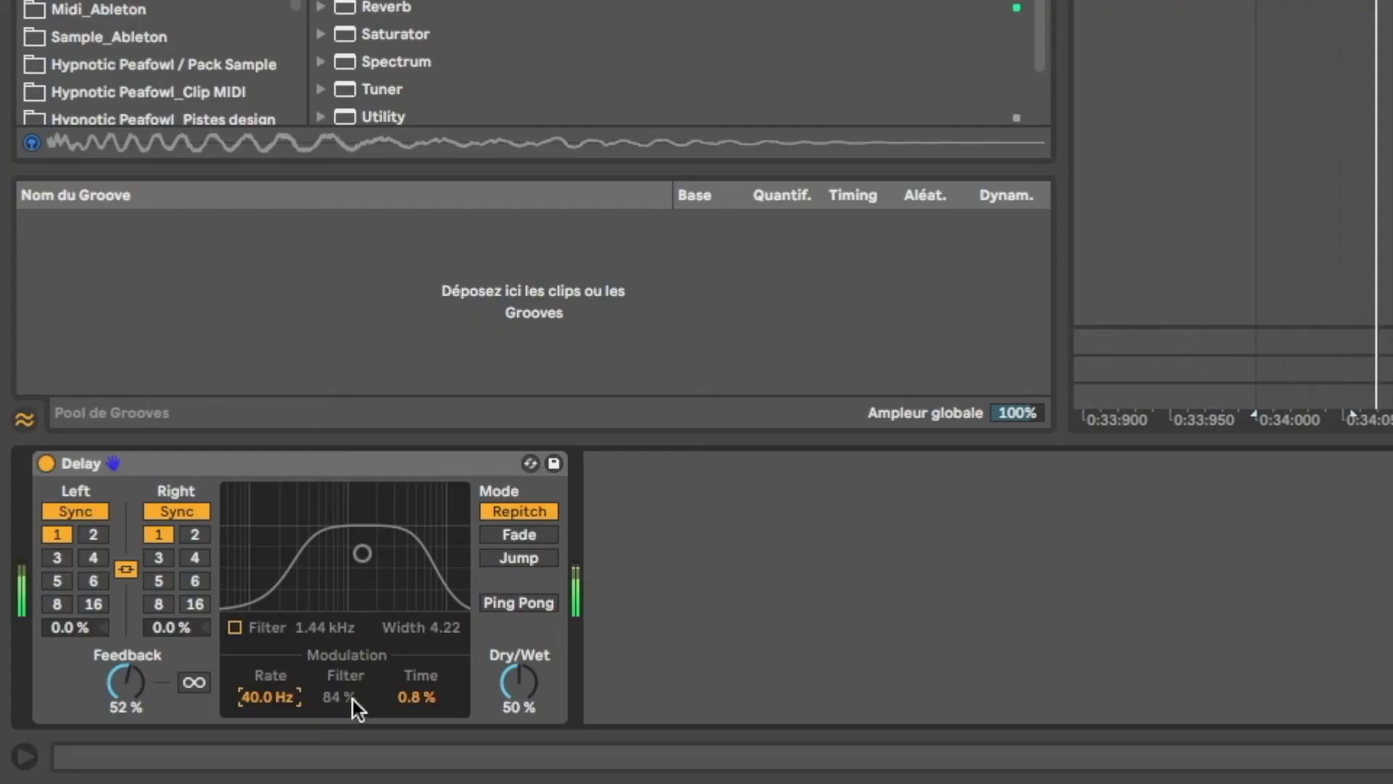
pyautogui.moveTo(420, 697); pyautogui.dragTo(419, 624)
pyautogui.moveTo(250, 705); pyautogui.dragTo(251, 766)
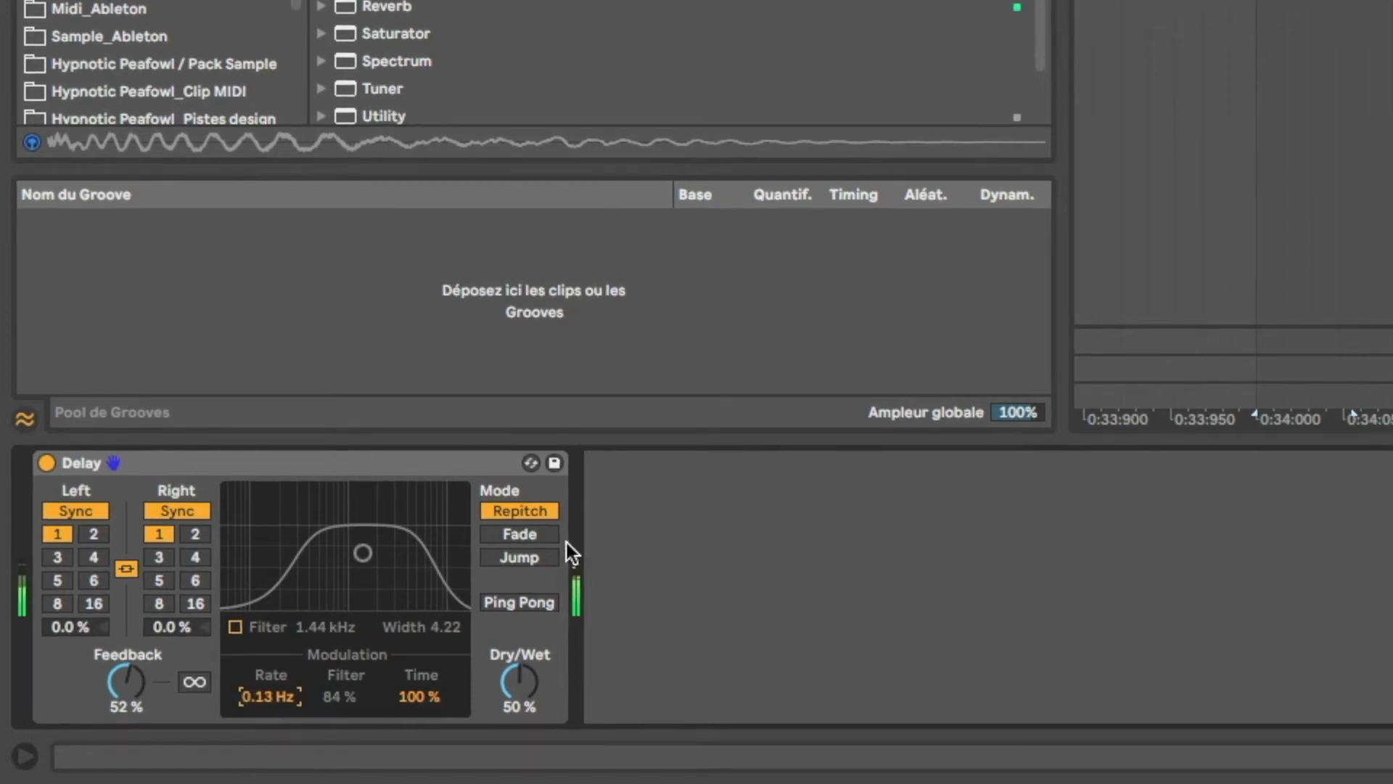
# Step: Try the time modulation in Fade and Jump modes with the rate at 0.04 Hz, and return to Repitch
pyautogui.click(539, 531)
pyautogui.moveTo(263, 715); pyautogui.dragTo(259, 698)
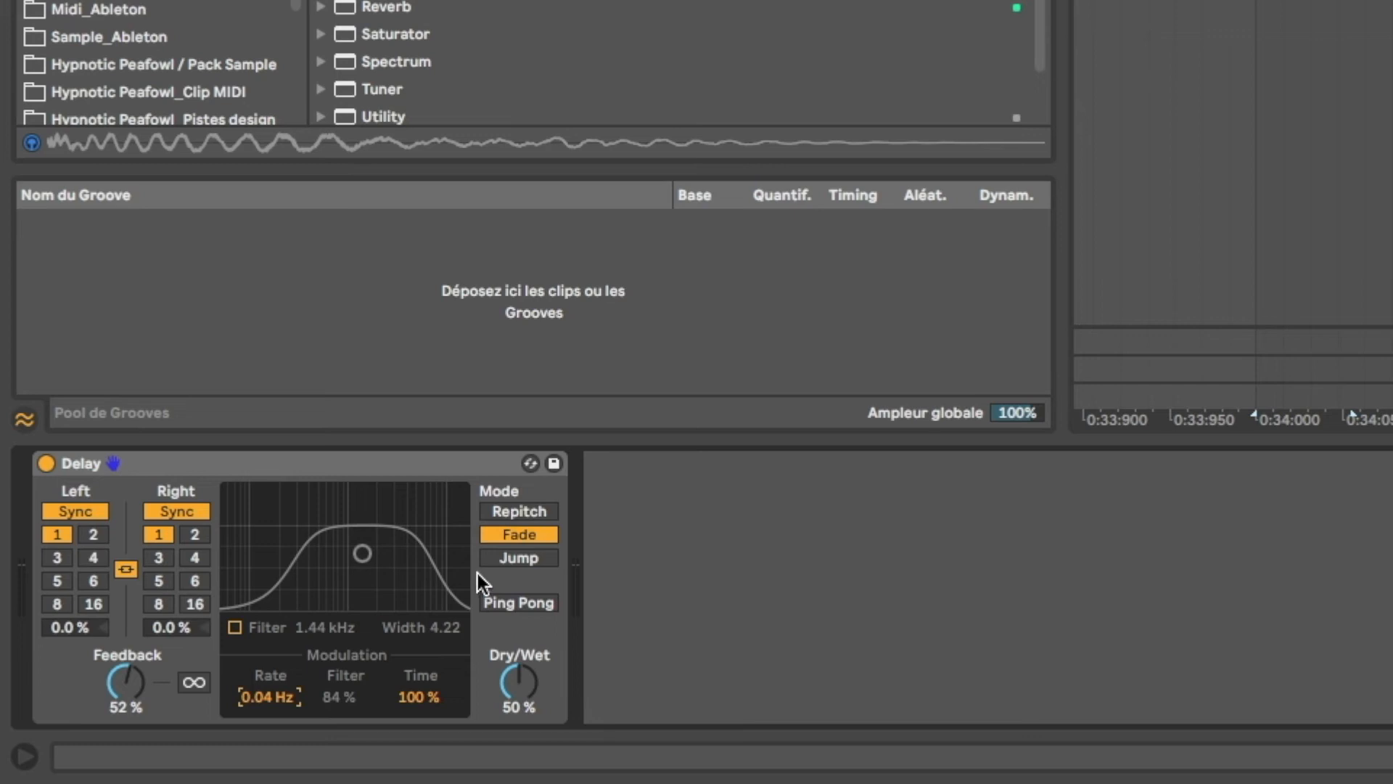
pyautogui.click(505, 558)
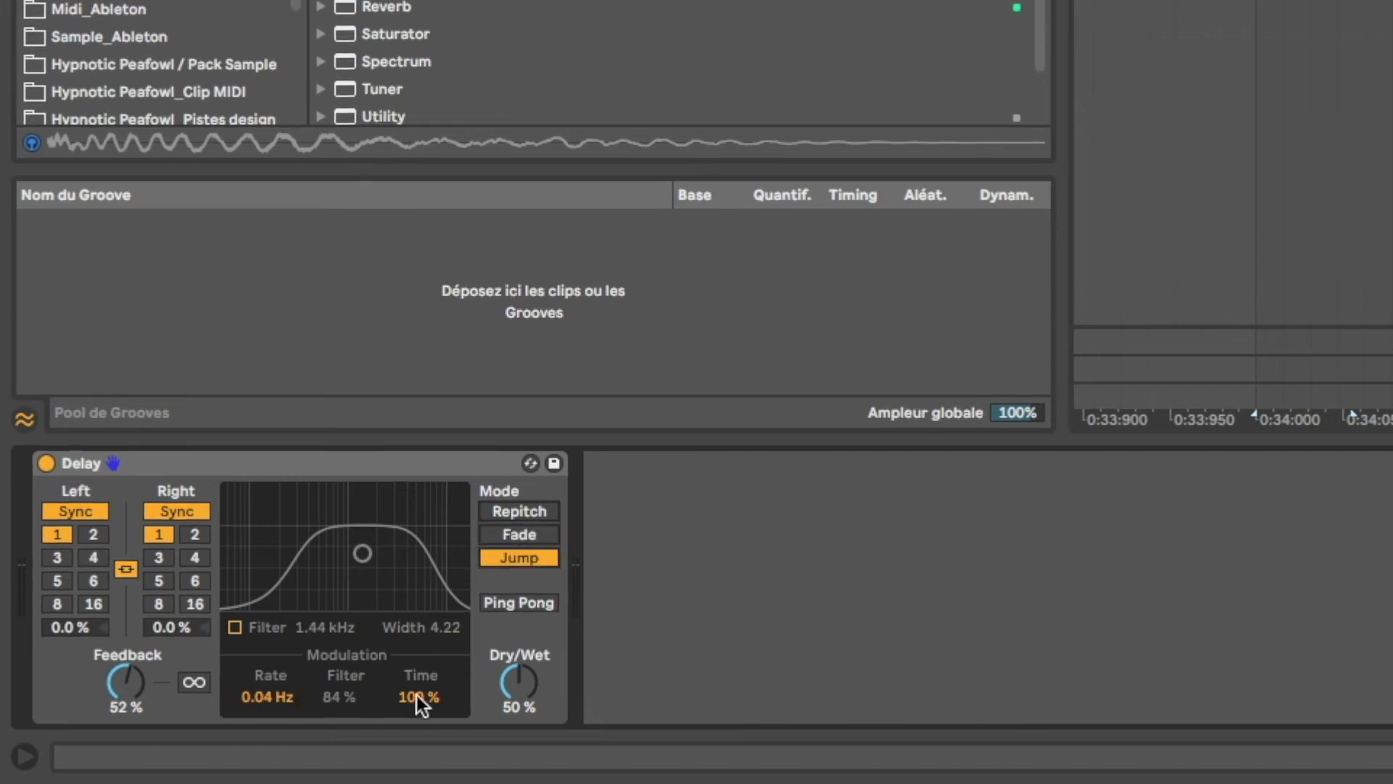
pyautogui.moveTo(416, 699)
pyautogui.mouseDown()
pyautogui.moveTo(416, 755)
pyautogui.moveTo(415, 695)
pyautogui.mouseUp()
pyautogui.click(501, 536)
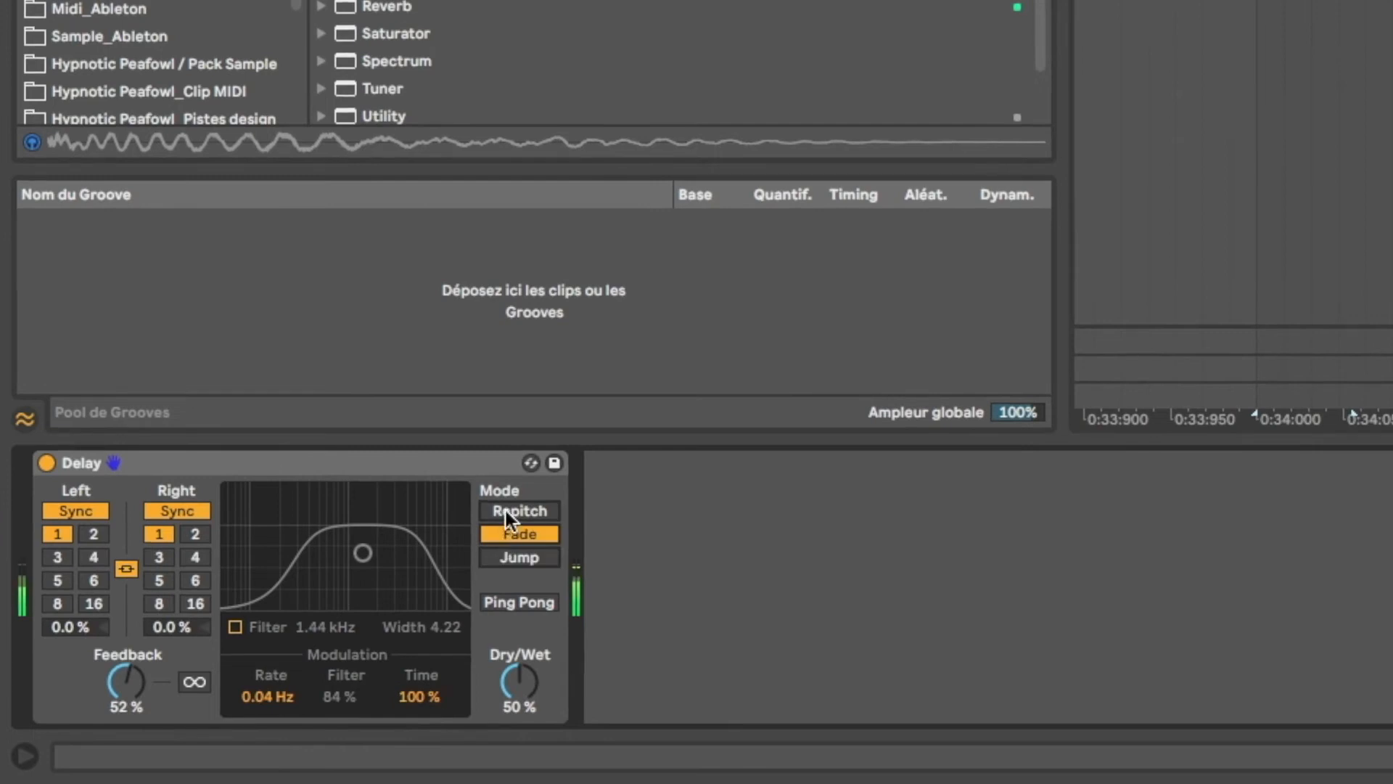
pyautogui.click(507, 510)
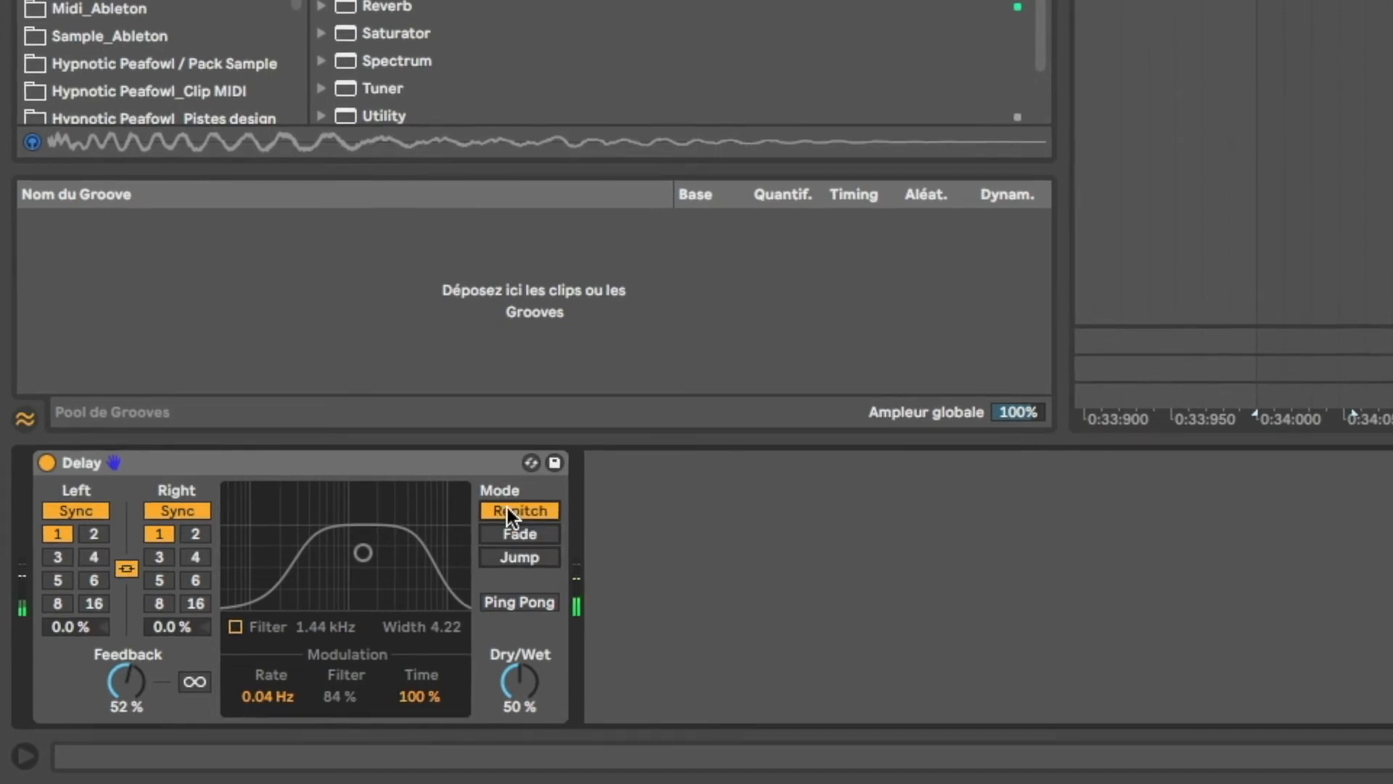
# Step: Turn the filter back on and raise its modulation amount to 100 %
pyautogui.click(235, 627)
pyautogui.click(341, 712)
pyautogui.moveTo(341, 712); pyautogui.dragTo(335, 695)
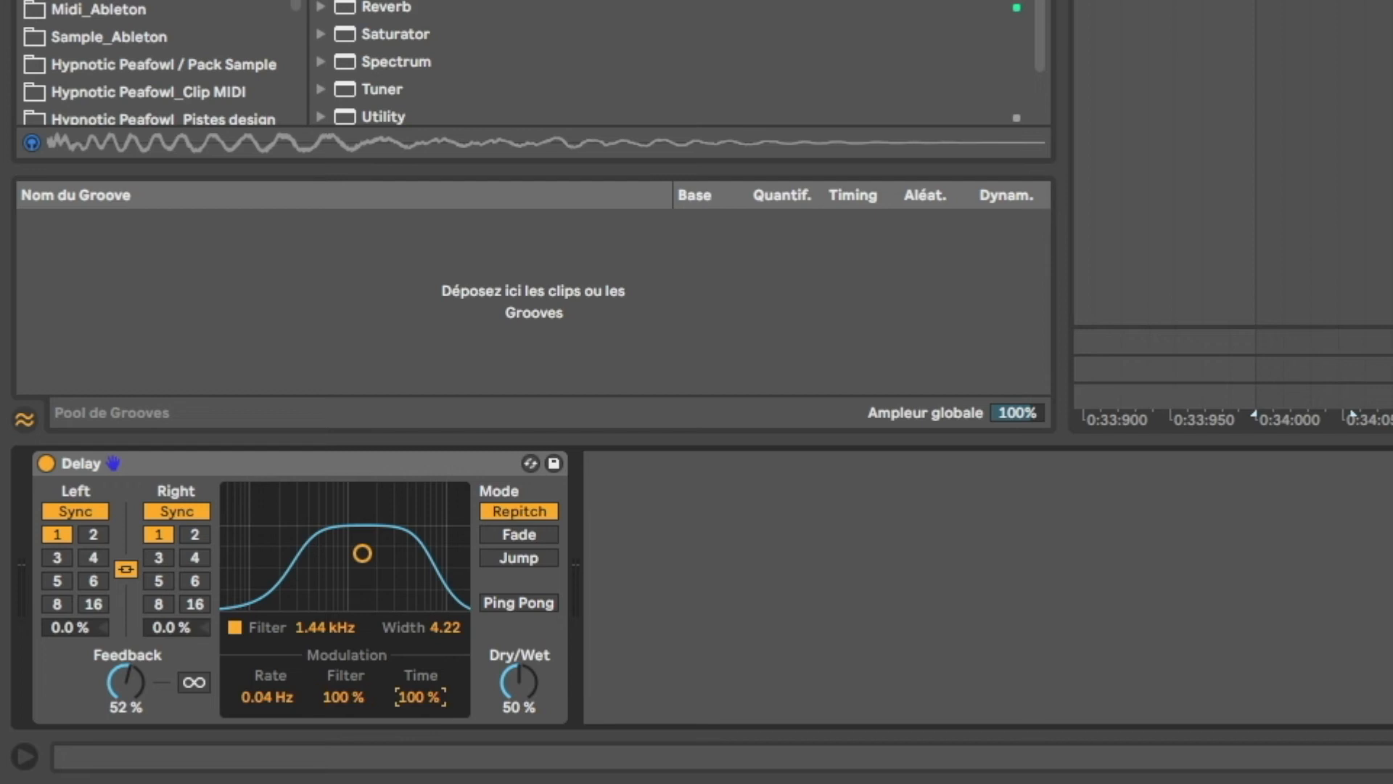
# Step: Reset the time modulation to 0 % and the rate to 0.01 Hz, and turn the filter off
pyautogui.moveTo(412, 695); pyautogui.dragTo(412, 755)
pyautogui.moveTo(274, 697); pyautogui.dragTo(274, 707)
pyautogui.click(234, 626)
# Step: Switch the linked channels to Time and sweep the delay time down and up, ending at about 114 ms
pyautogui.click(158, 511)
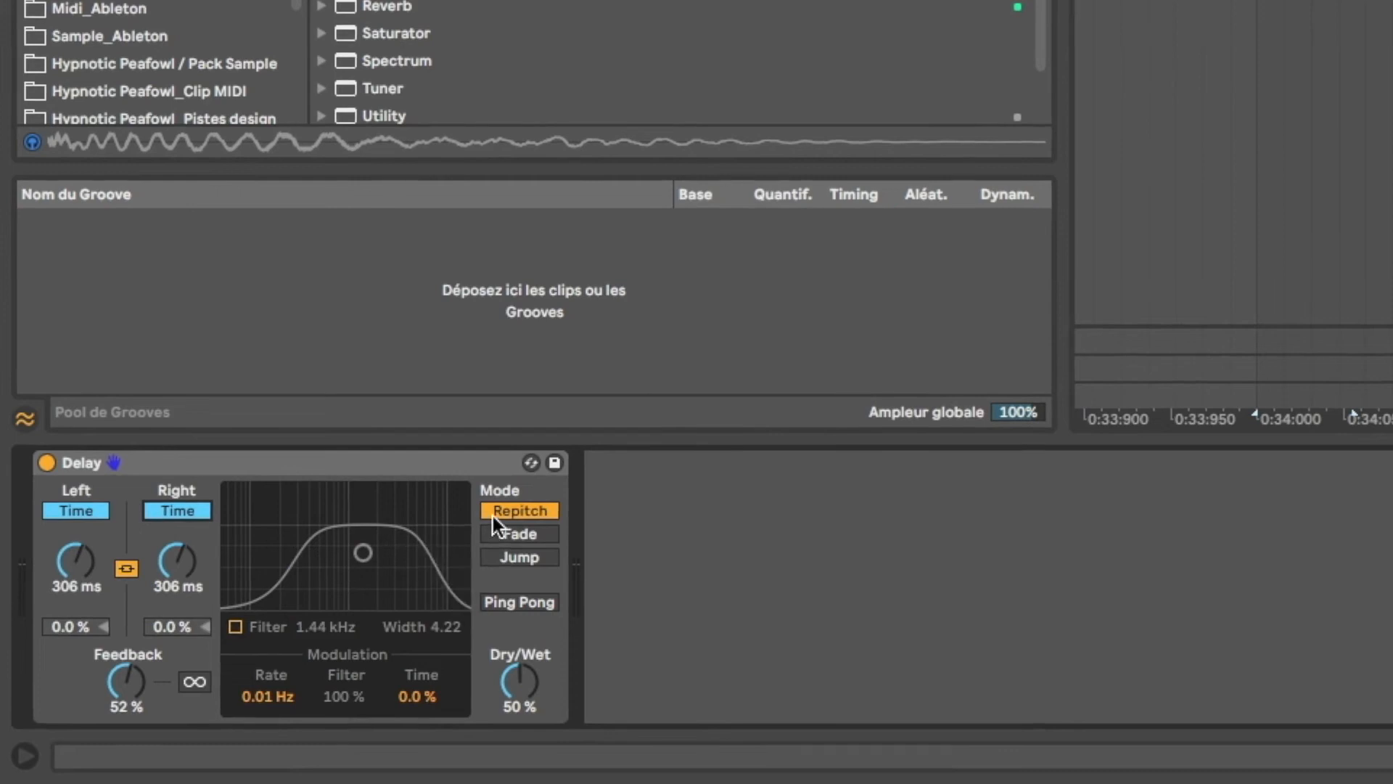
pyautogui.moveTo(177, 559)
pyautogui.mouseDown()
pyautogui.moveTo(177, 541)
pyautogui.moveTo(177, 580)
pyautogui.mouseUp()
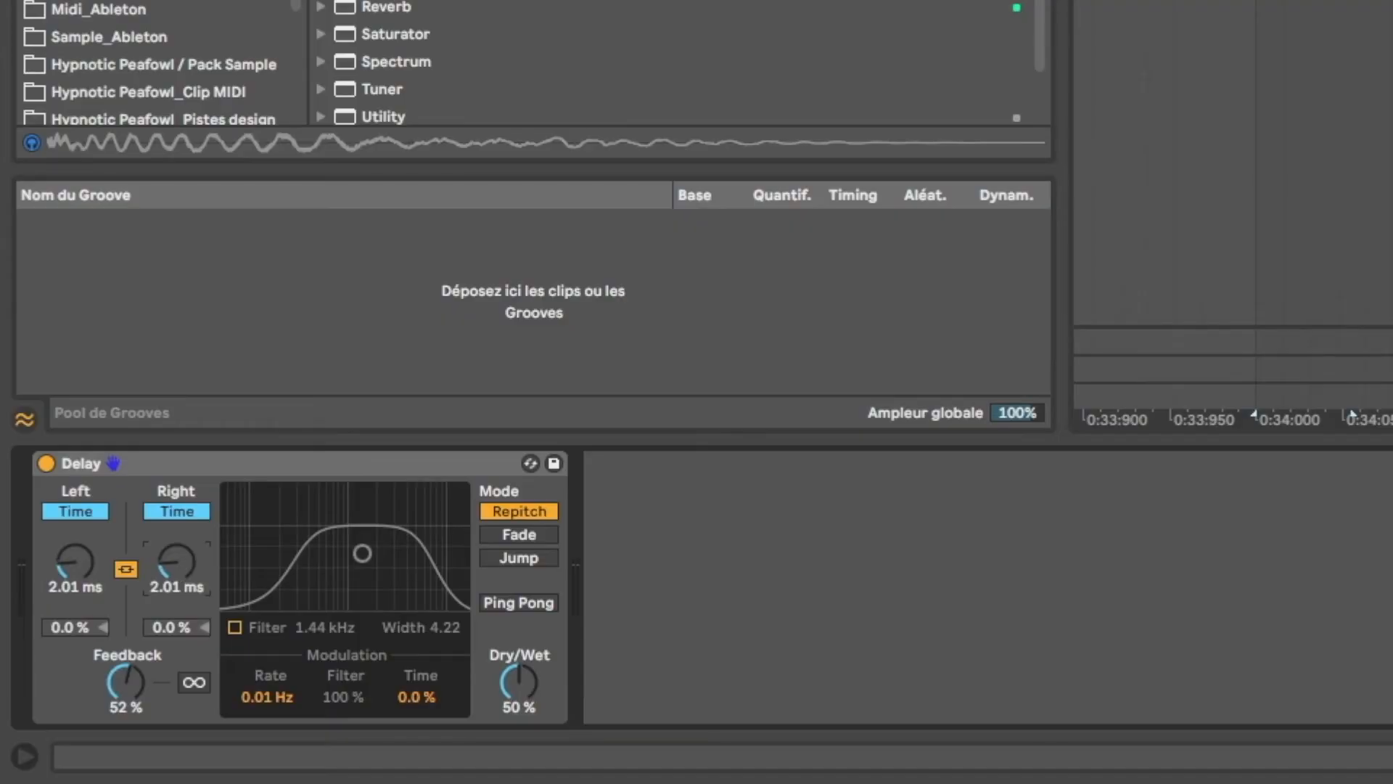
pyautogui.moveTo(177, 562); pyautogui.dragTo(177, 454)
pyautogui.moveTo(177, 561)
pyautogui.mouseDown()
pyautogui.moveTo(176, 514)
pyautogui.moveTo(177, 550)
pyautogui.moveTo(176, 534)
pyautogui.mouseUp()
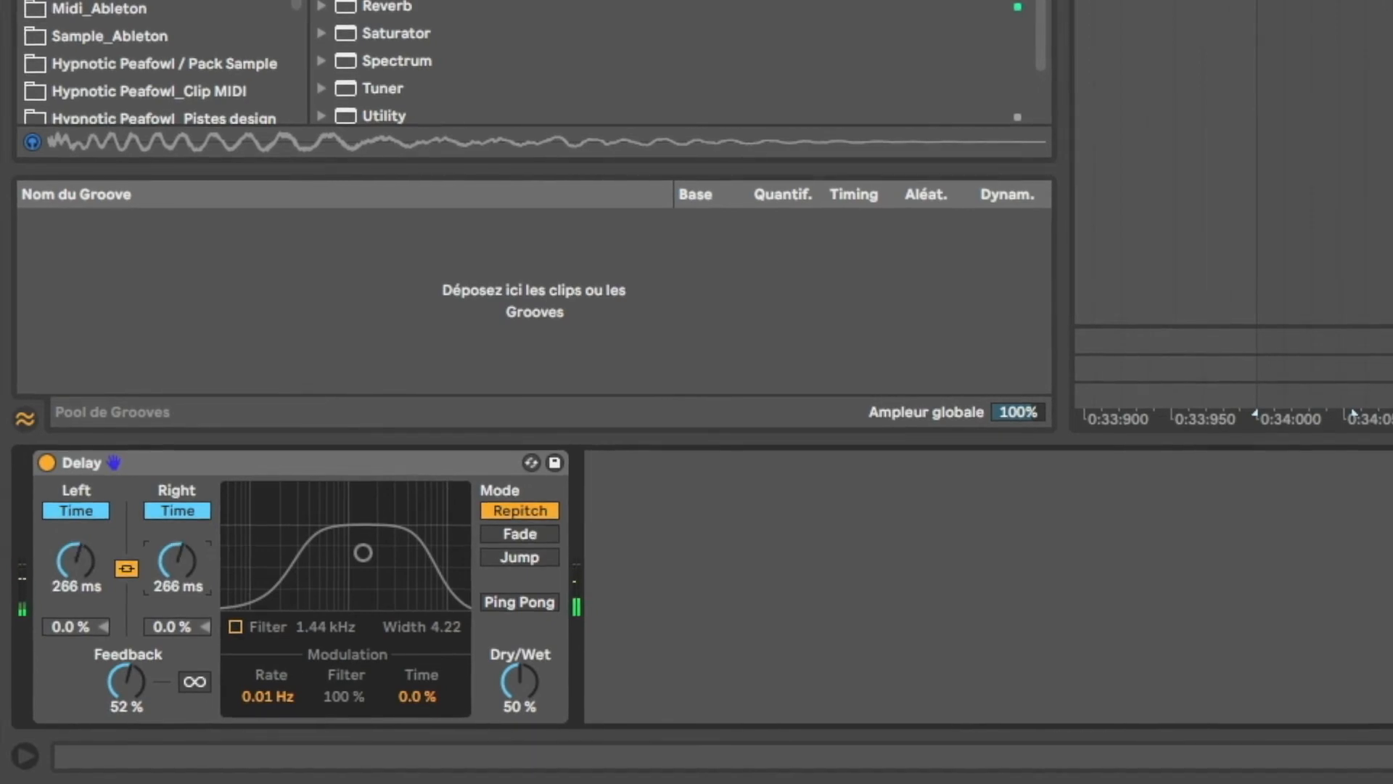
pyautogui.moveTo(208, 578); pyautogui.dragTo(208, 595)
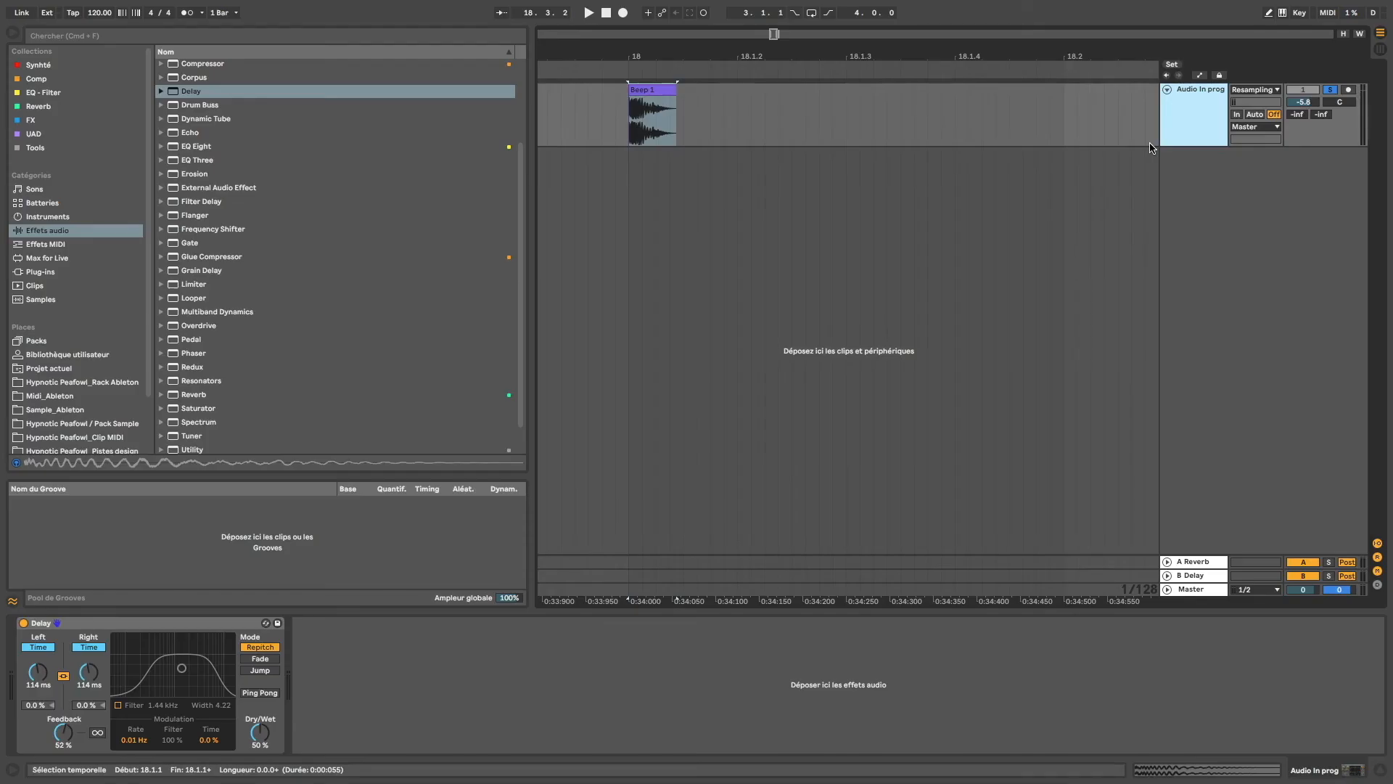
# Step: Show the track automation and automate the Delay's Freeze to switch on just after the Beep 1 clip
pyautogui.press('a')
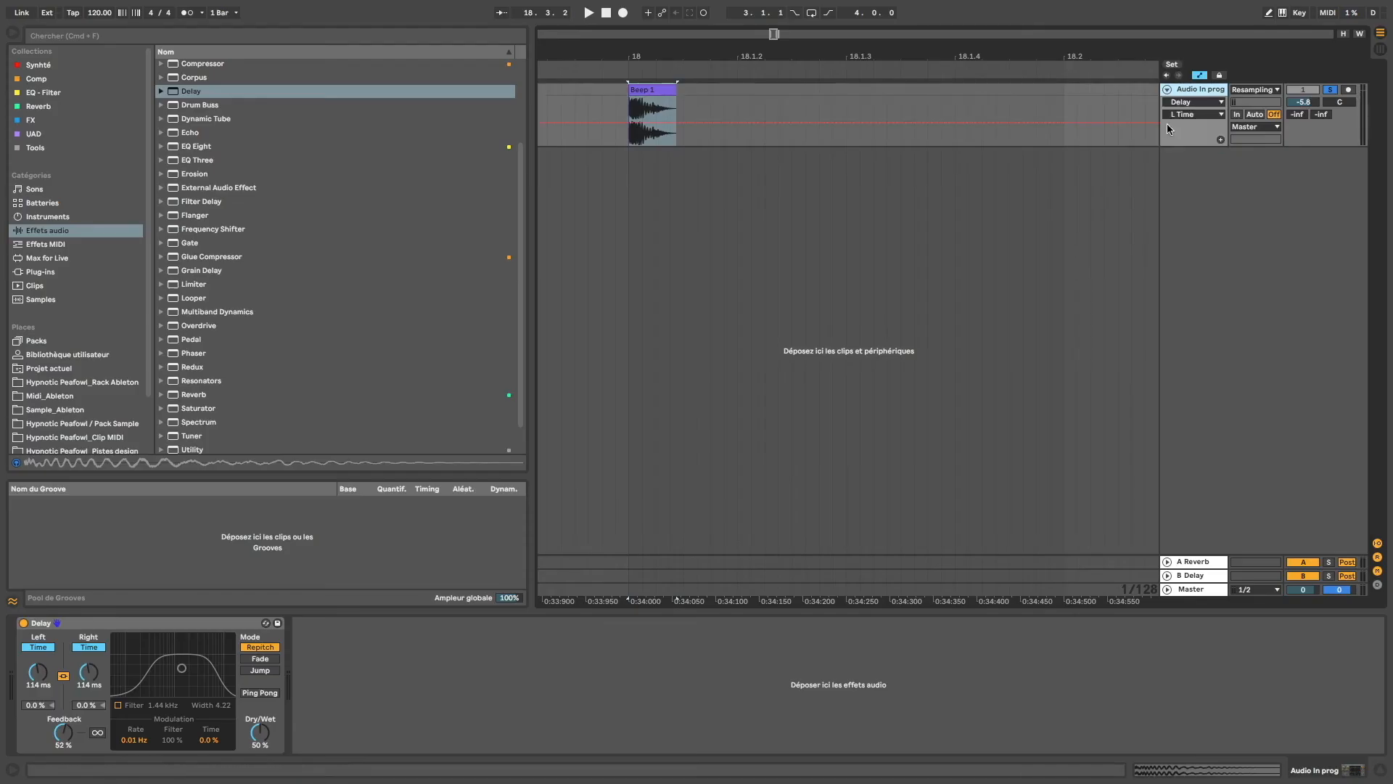
pyautogui.click(100, 733)
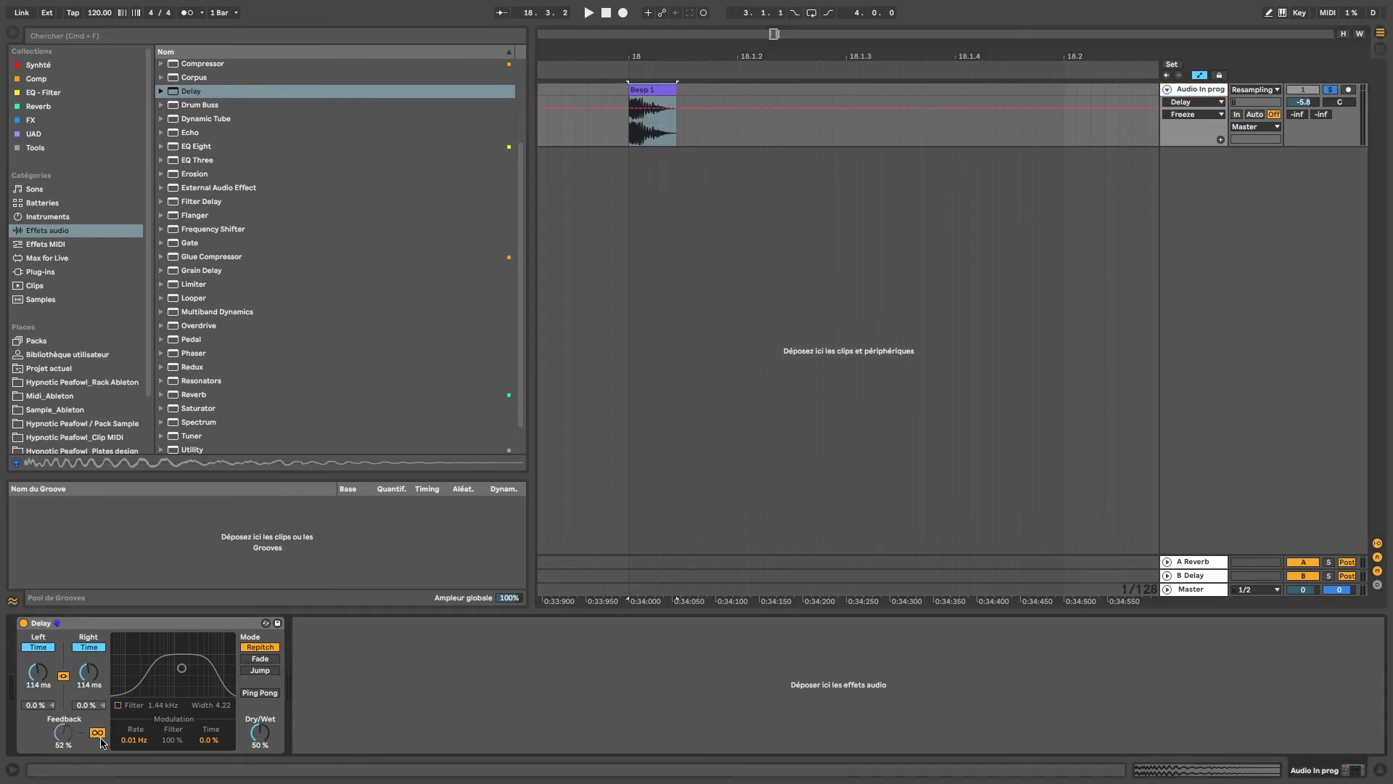
pyautogui.click(678, 133)
pyautogui.moveTo(693, 136); pyautogui.dragTo(697, 107)
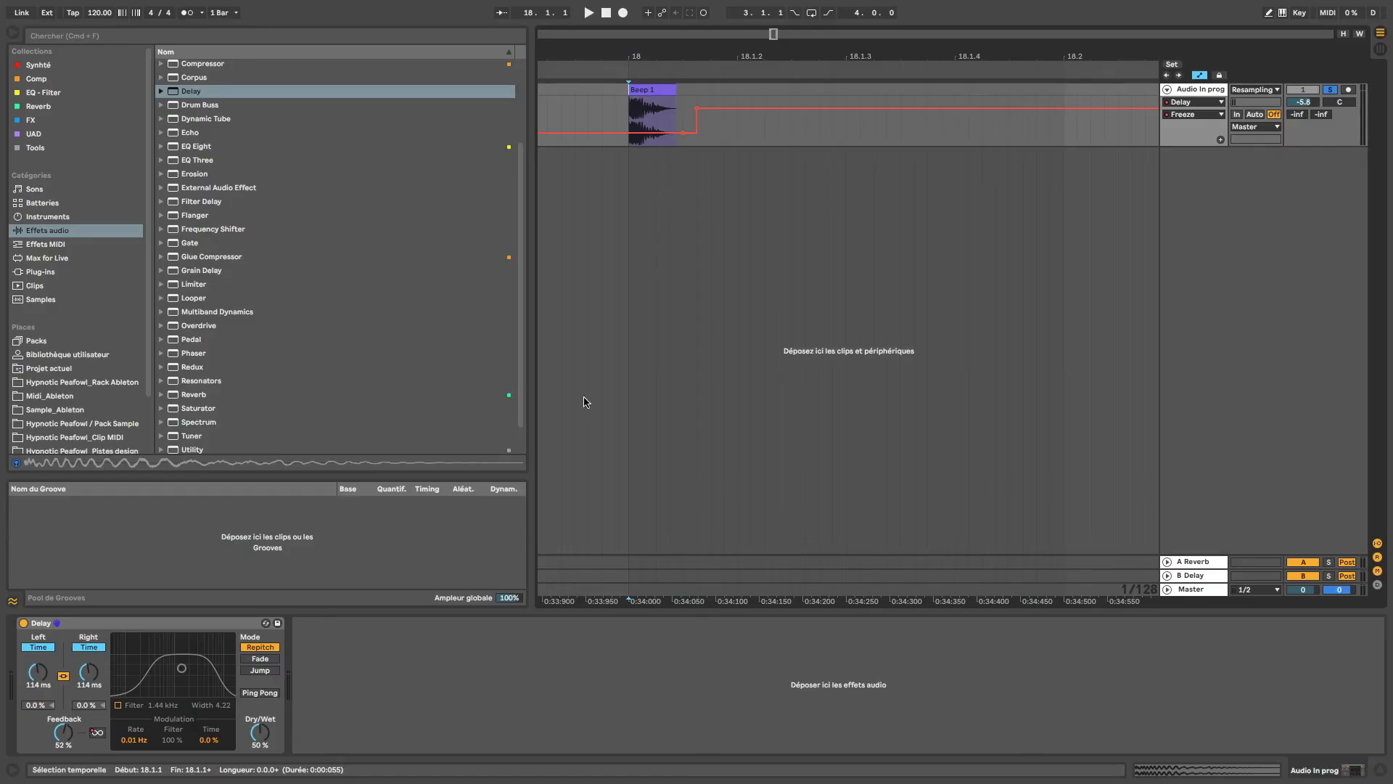
# Step: Set the delay time to about 104 ms, draw a falling L Time automation ramp from bar 18 to 18.2, and play it
pyautogui.moveTo(96, 682); pyautogui.dragTo(96, 685)
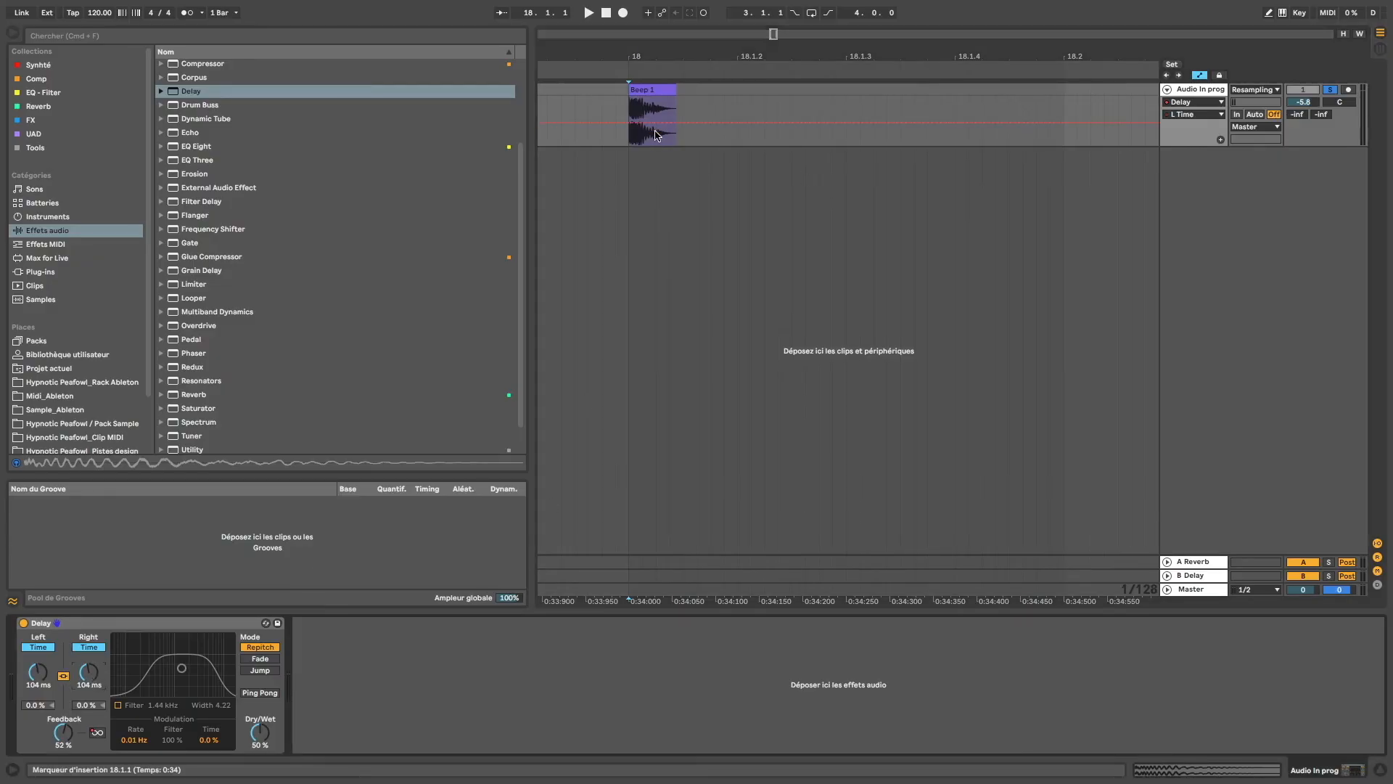
pyautogui.moveTo(632, 131); pyautogui.dragTo(1088, 132)
pyautogui.press('space')
pyautogui.scroll(-10, 729, 95)
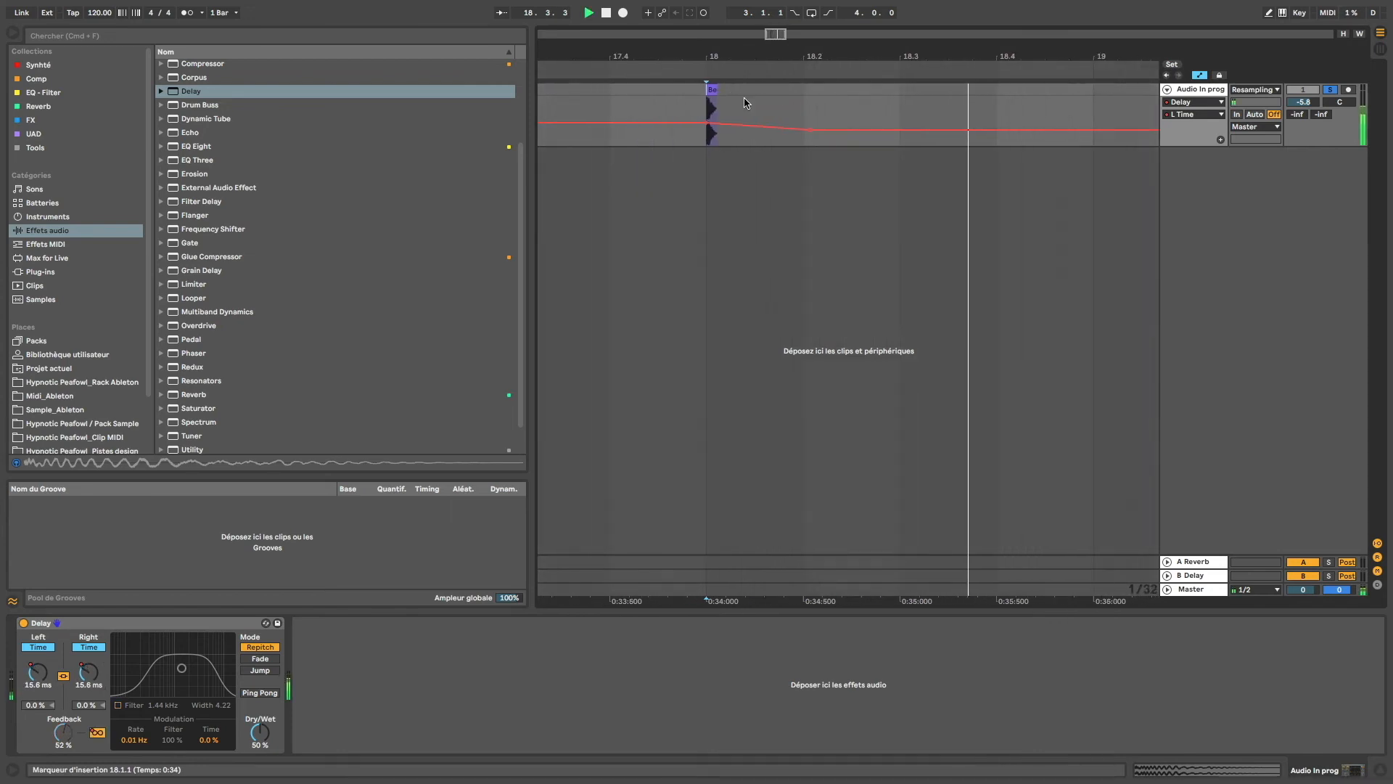
# Step: Draw rising L Time automation ramps from bar 18 to 20 and from bar 20 to 21, and play them
pyautogui.scroll(-3, 848, 129)
pyautogui.moveTo(913, 131); pyautogui.dragTo(955, 115)
pyautogui.press('space')
pyautogui.moveTo(829, 123); pyautogui.dragTo(914, 105)
pyautogui.press('space')
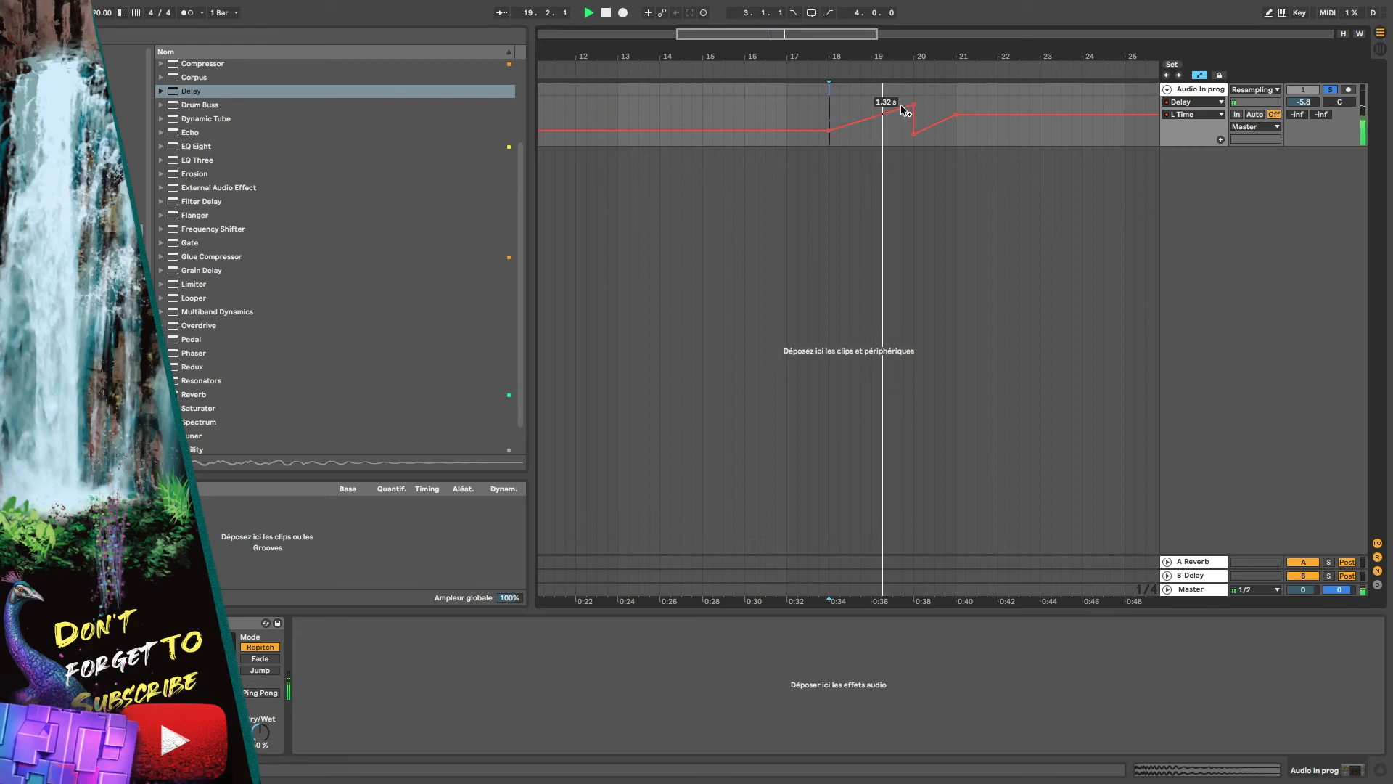
# Step: Redraw the L Time automation as a ramp falling from bar 18 to bar 21 and play it
pyautogui.press('space')
pyautogui.moveTo(829, 130); pyautogui.dragTo(955, 140)
pyautogui.press('space')
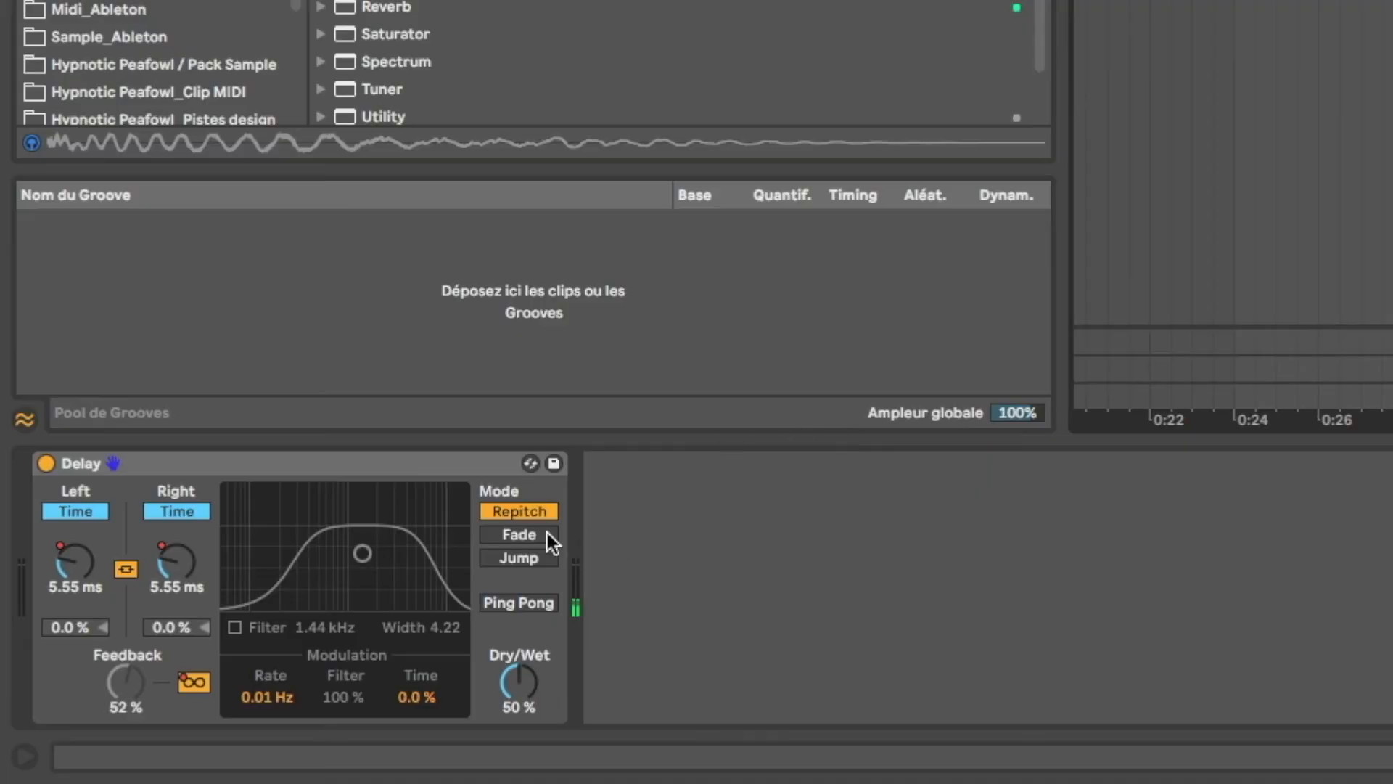
# Step: Turn on Ping Pong and set Dry/Wet to 100 %, and check the Delay device's context options
pyautogui.click(508, 602)
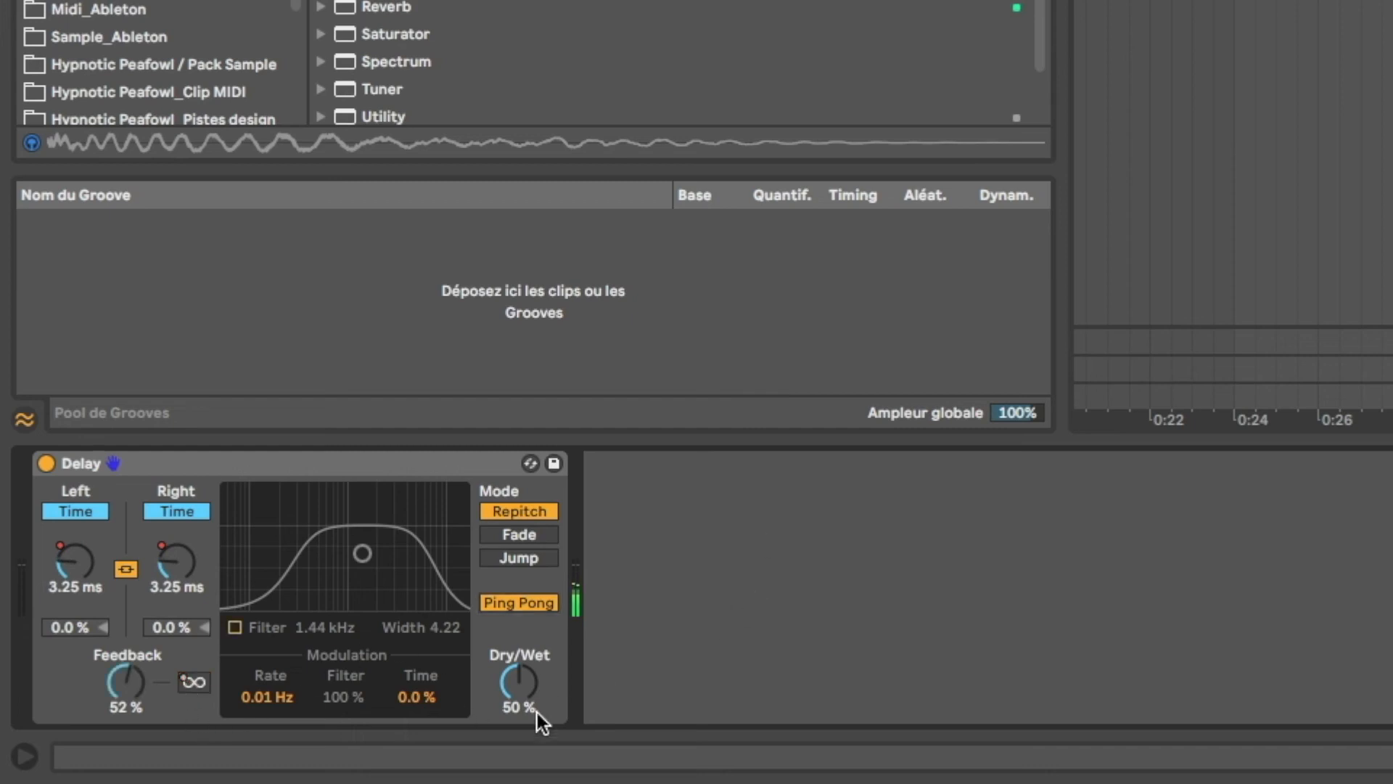
pyautogui.moveTo(512, 693); pyautogui.dragTo(512, 638)
pyautogui.rightClick(207, 465)
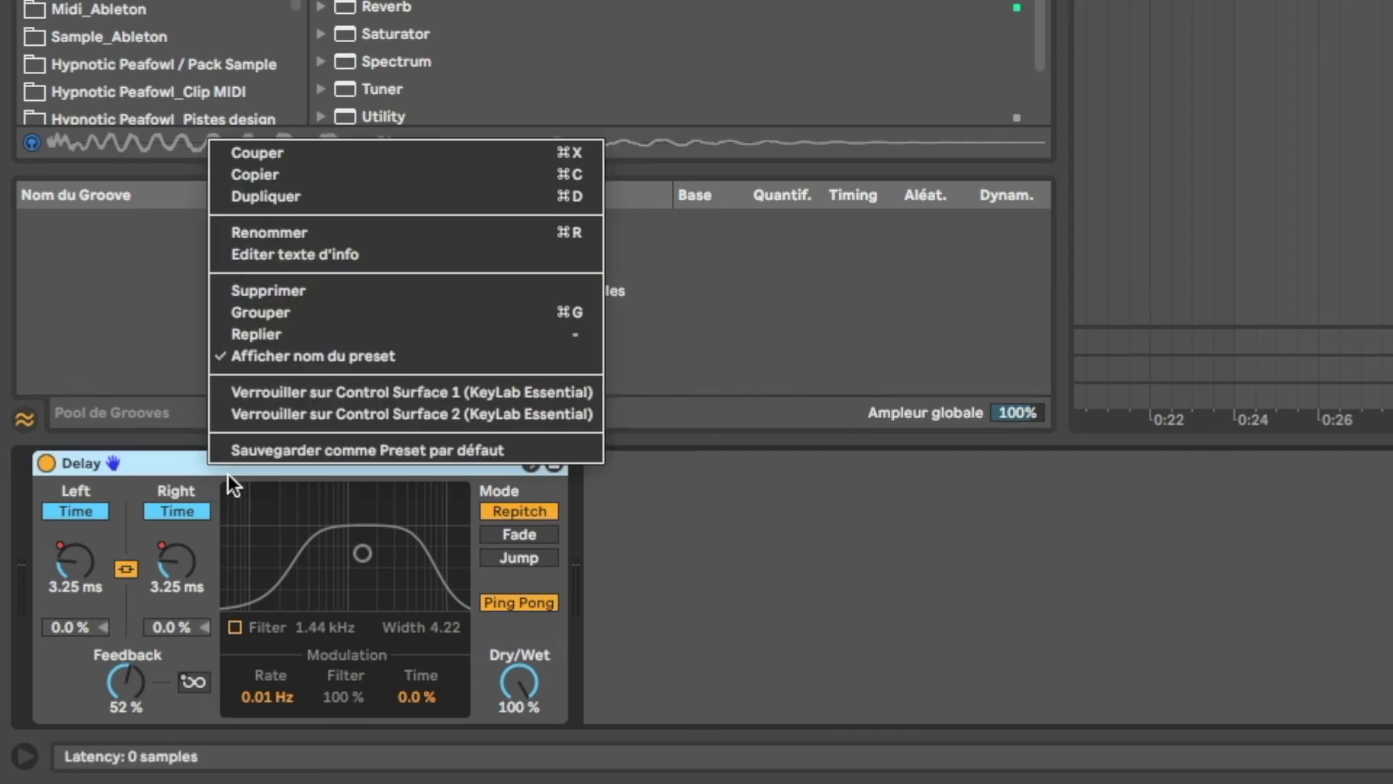
pyautogui.click(180, 460)
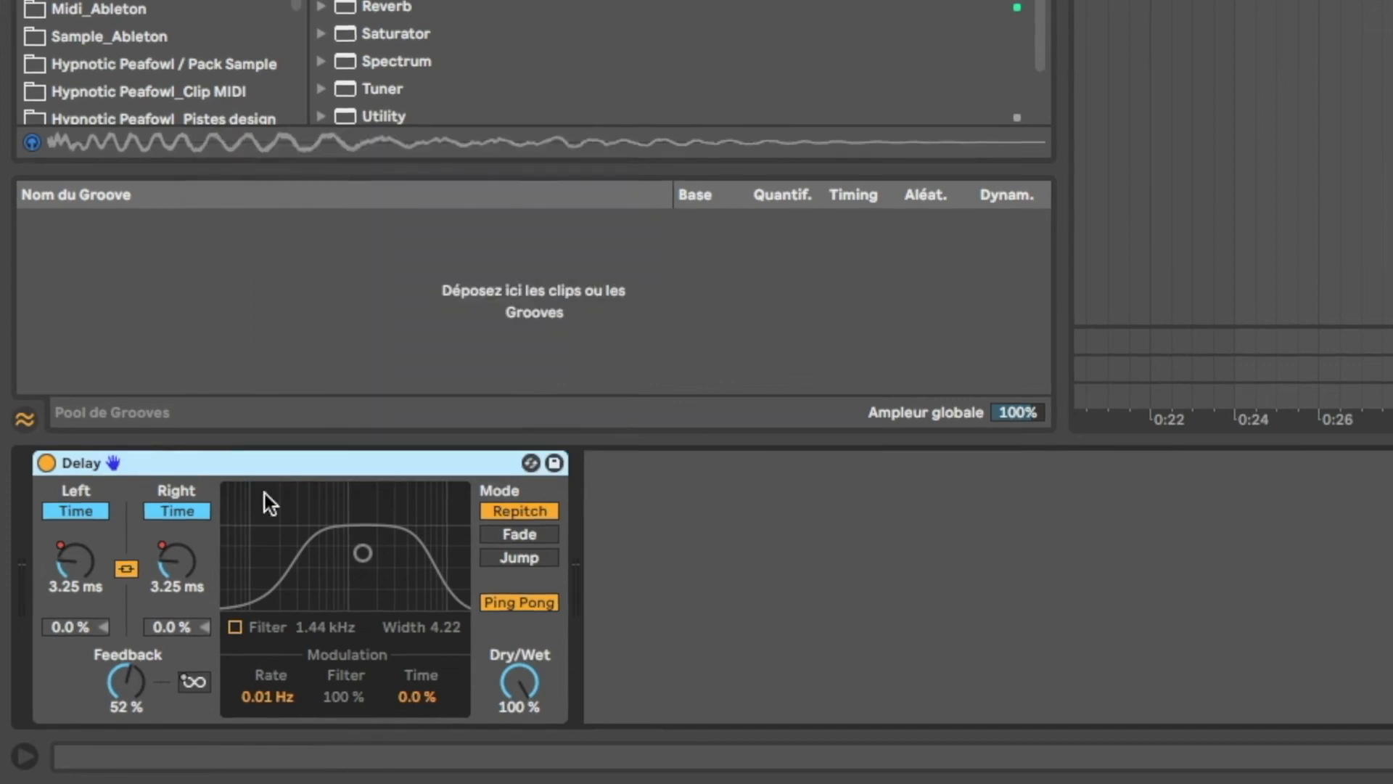
# Step: Compare the automated ping-pong delay in Fade and Jump modes and switch back to Repitch
pyautogui.click(547, 539)
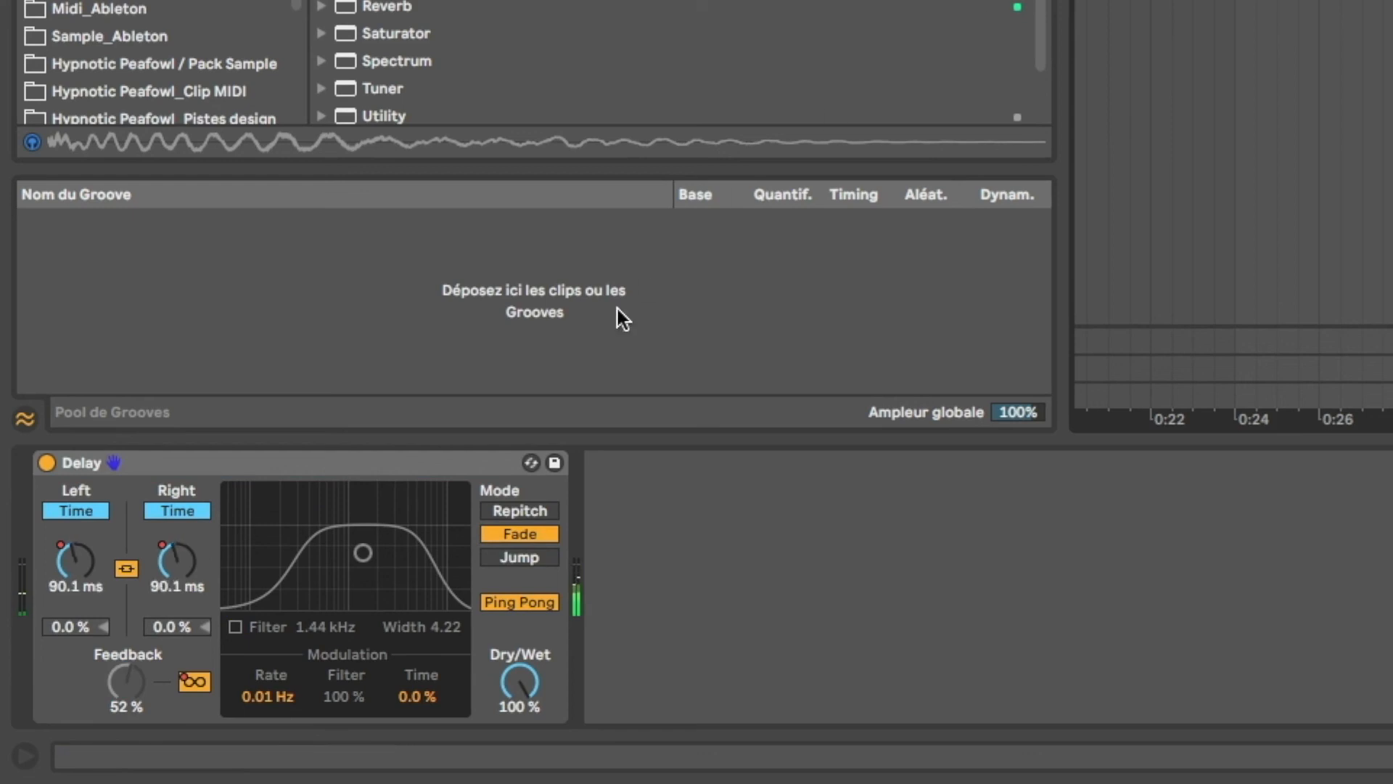
pyautogui.click(511, 562)
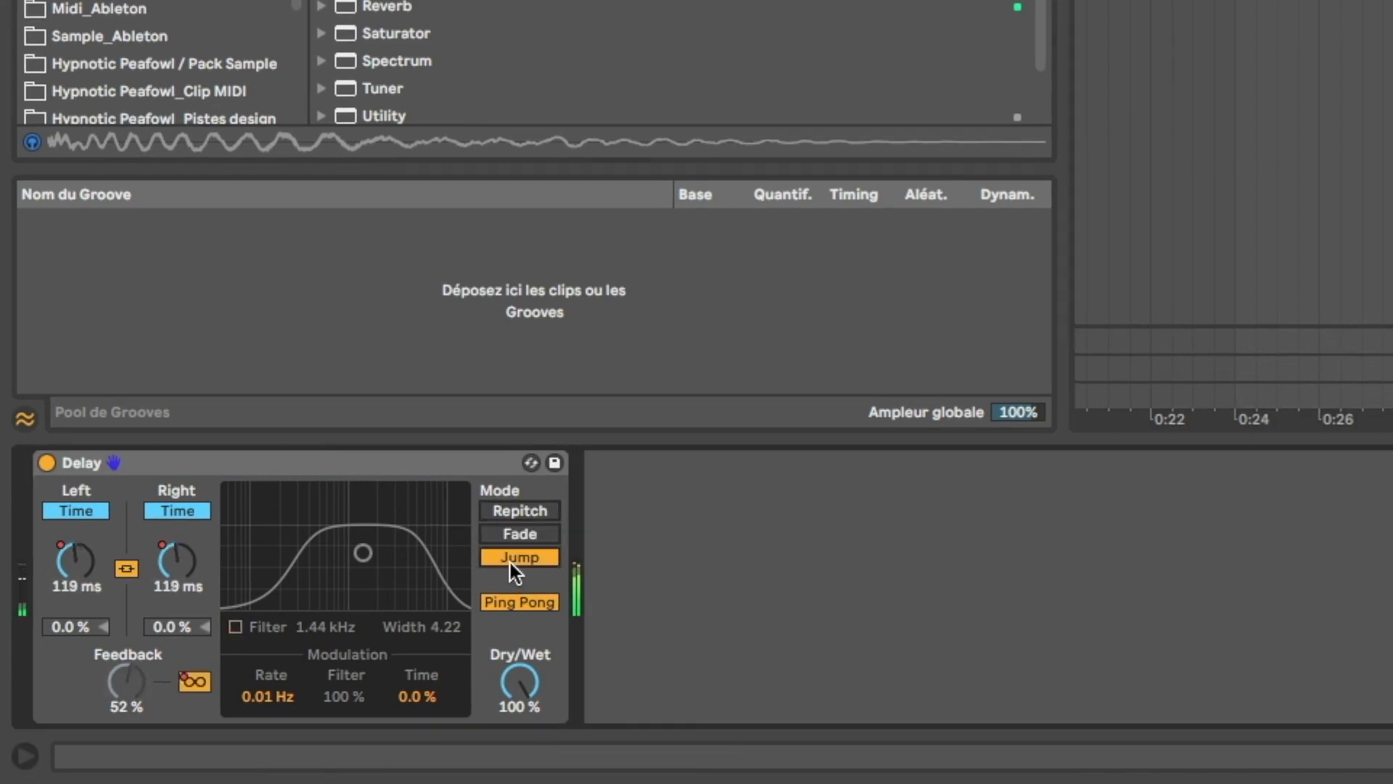
pyautogui.click(519, 512)
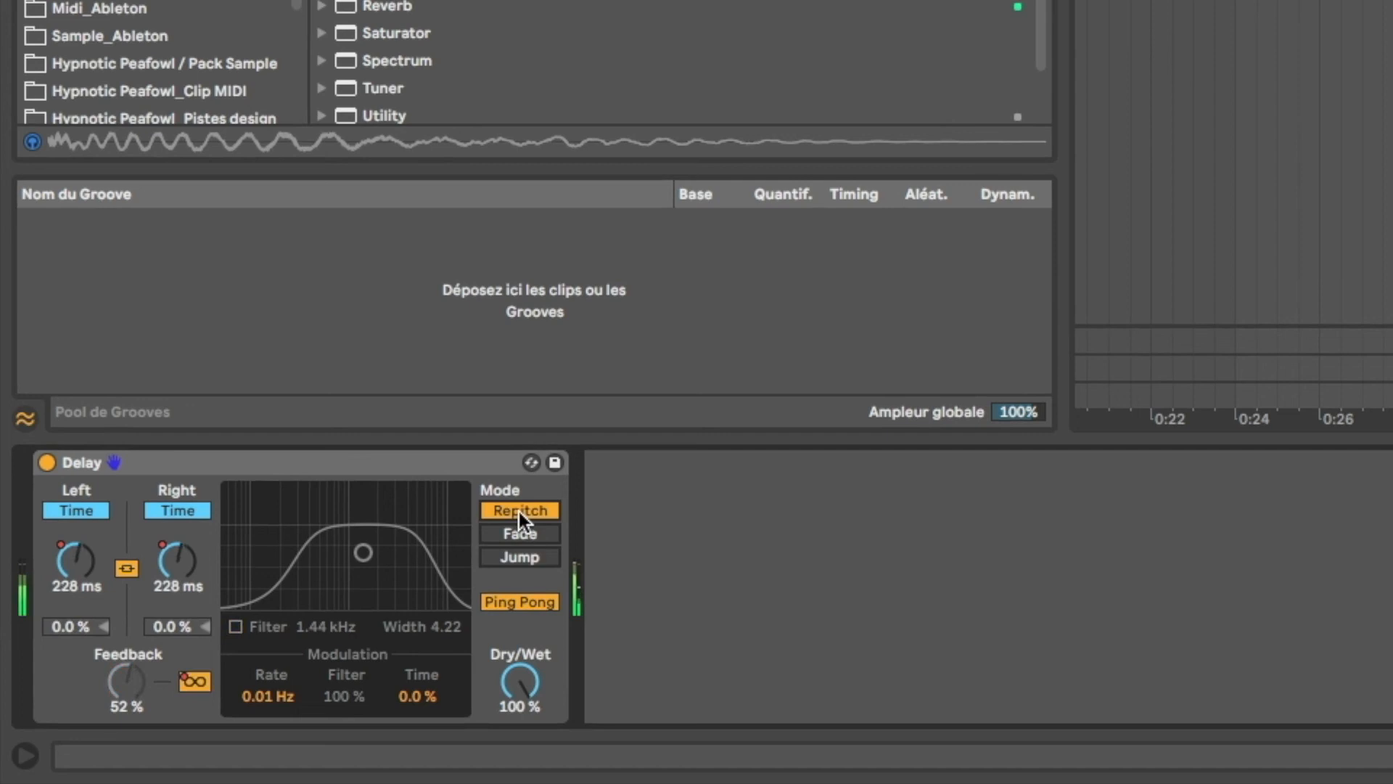